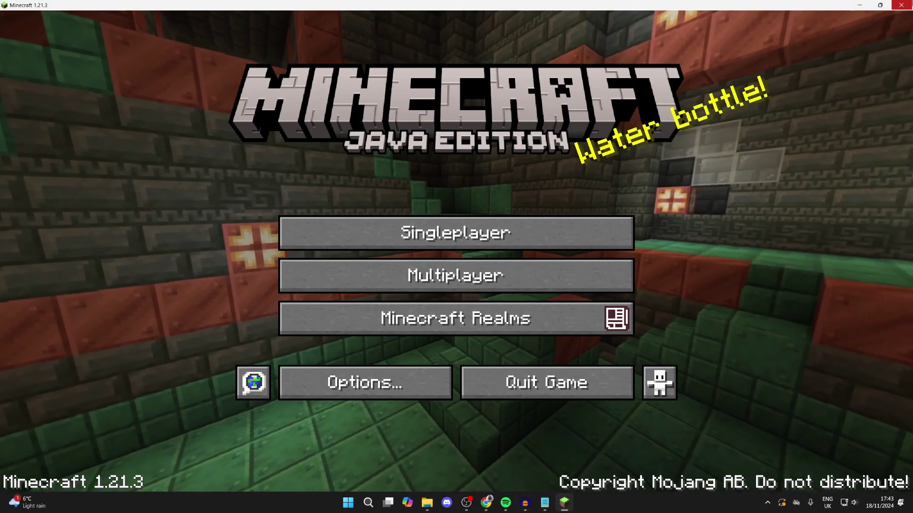
# Close Minecraft and create a new desktop folder named 'Paper Server'
pyautogui.click(901, 5)
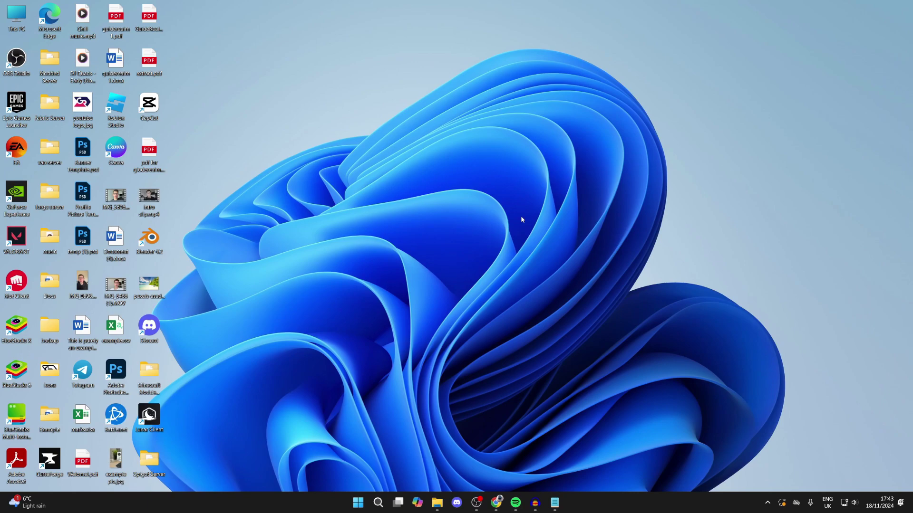
pyautogui.rightClick(418, 238)
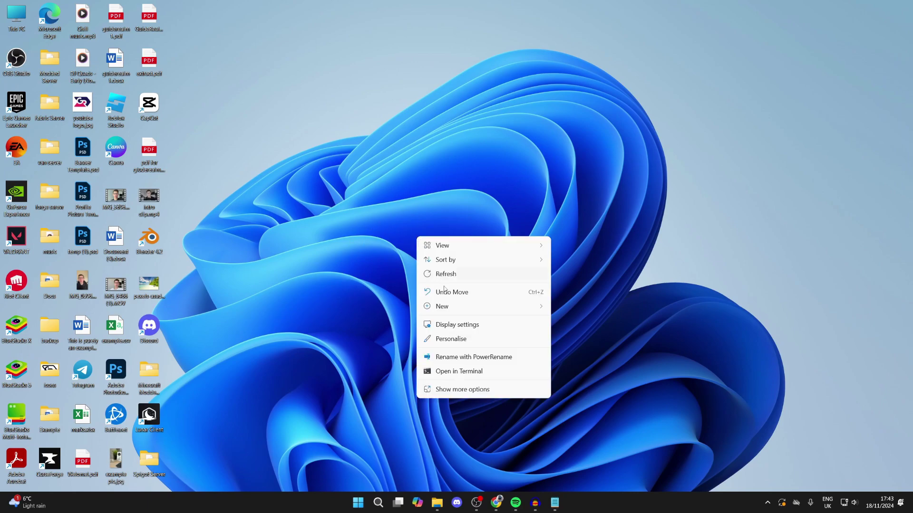
pyautogui.moveTo(444, 305)
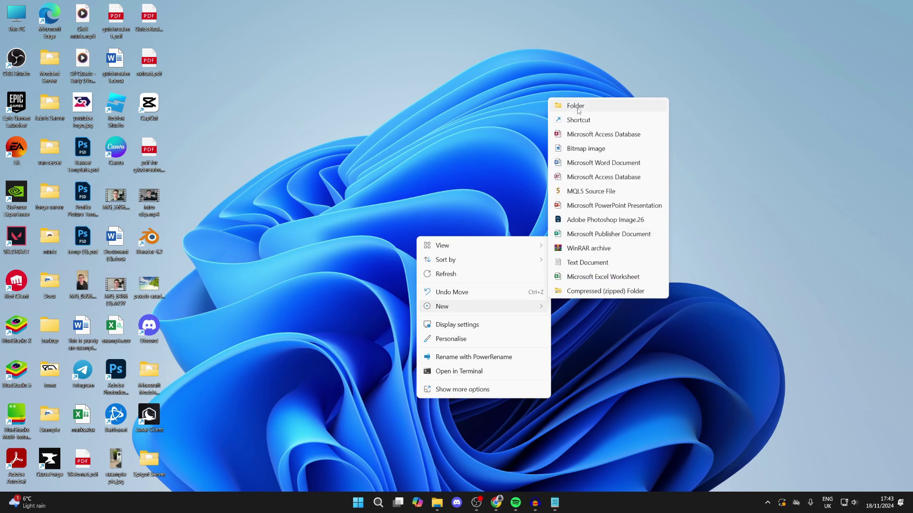
pyautogui.click(578, 106)
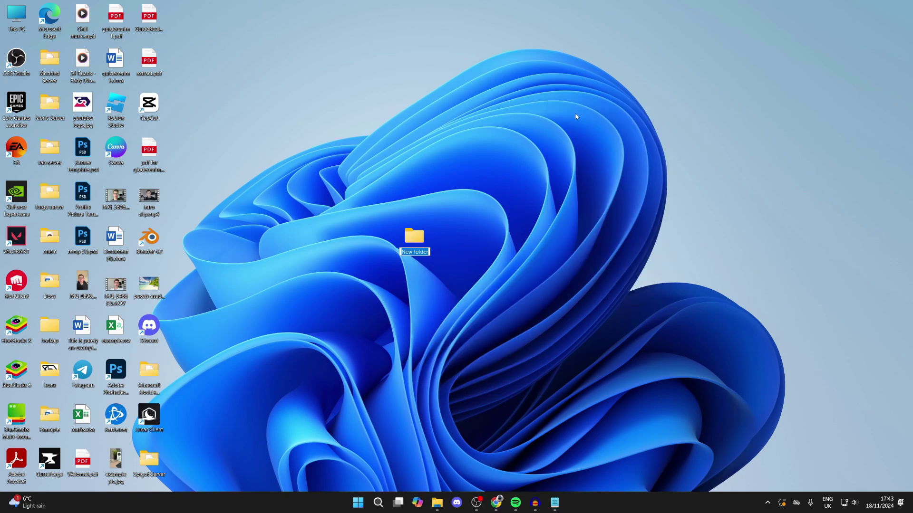
pyautogui.write('Paper Server')
pyautogui.press('Return')
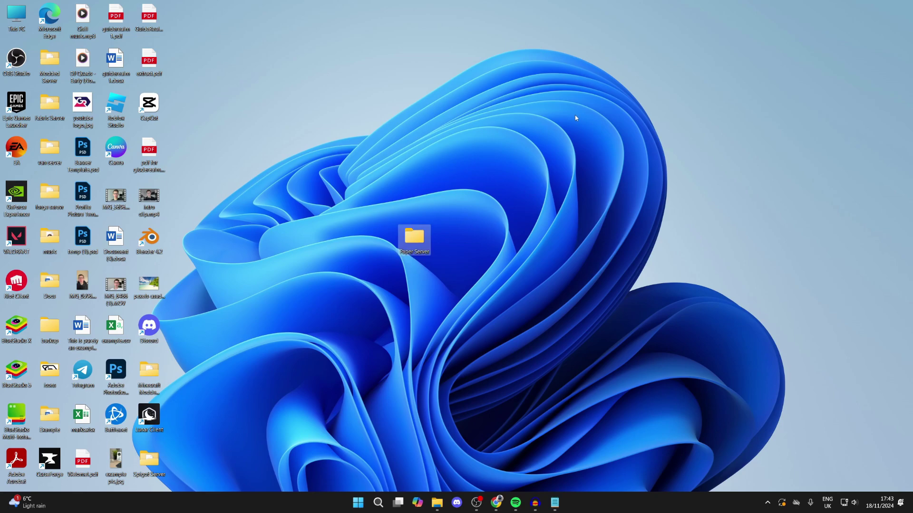
# Search the web for 'papermc' and open the PaperMC website
pyautogui.click(496, 502)
pyautogui.click(350, 248)
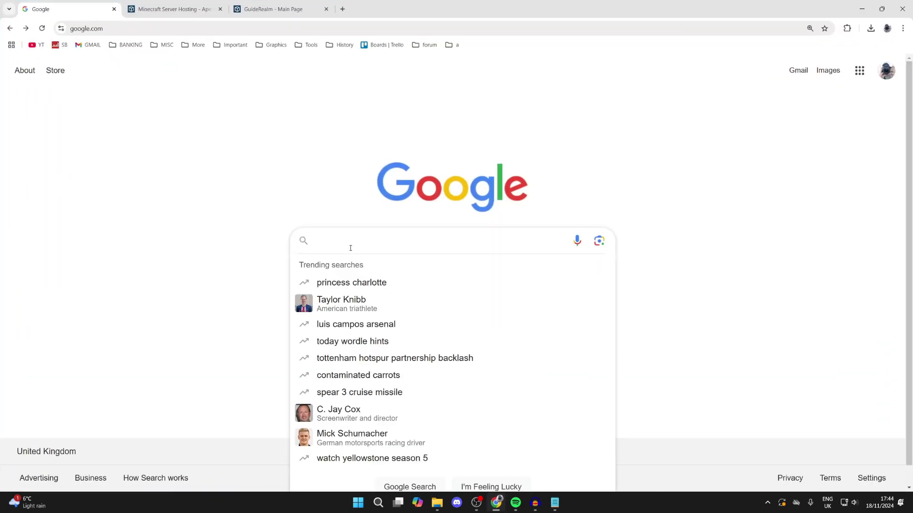
pyautogui.write('papermc')
pyautogui.press('Return')
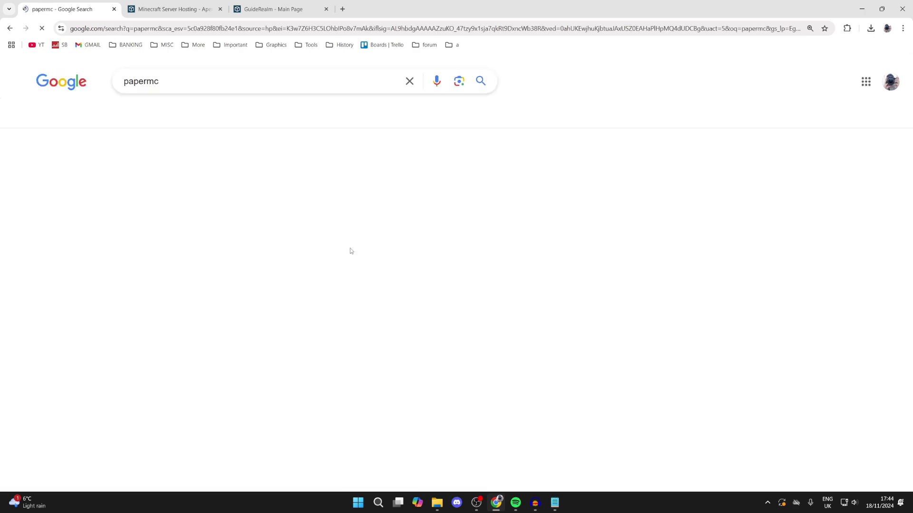
pyautogui.click(203, 179)
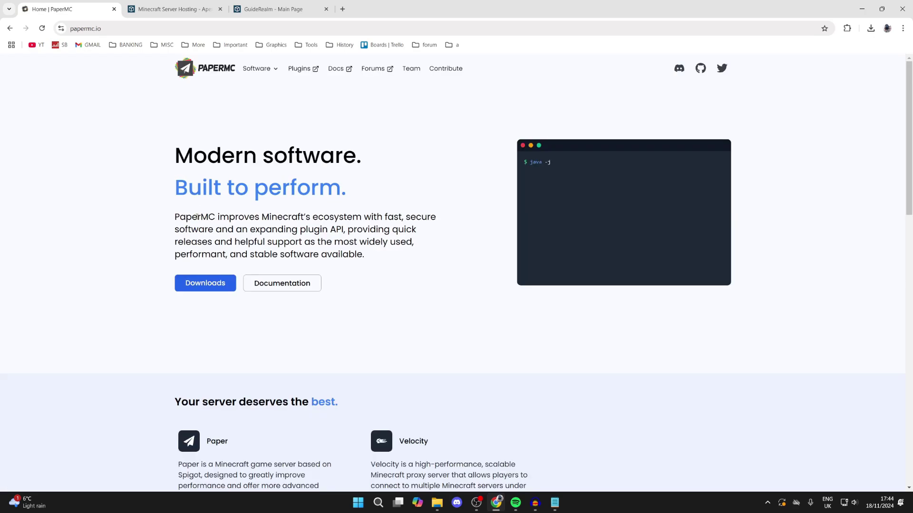
# Download the Paper 1.21.1 server jar, build 131, from the Downloads page
pyautogui.click(199, 284)
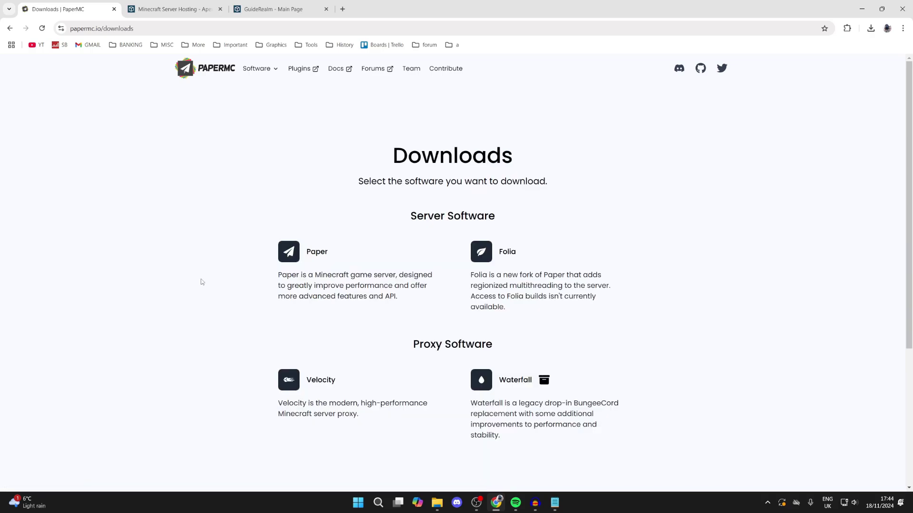
pyautogui.click(326, 271)
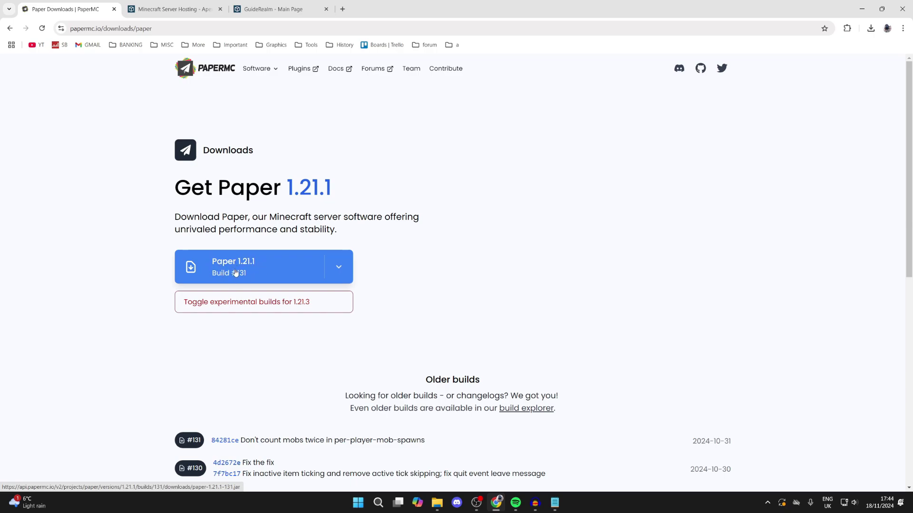
pyautogui.click(237, 272)
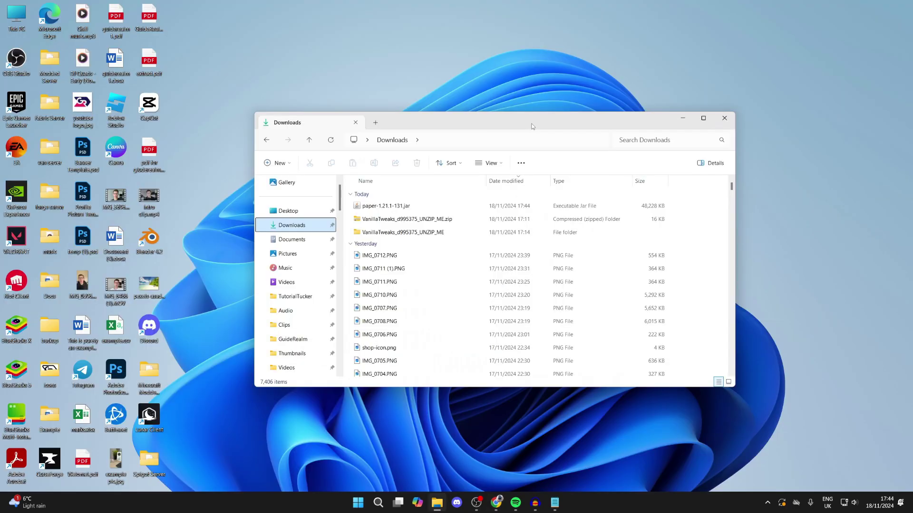
# Drag paper-1.21.1-131.jar from Downloads into the desktop Paper Server folder
pyautogui.click(410, 206)
pyautogui.moveTo(441, 125); pyautogui.dragTo(645, 105)
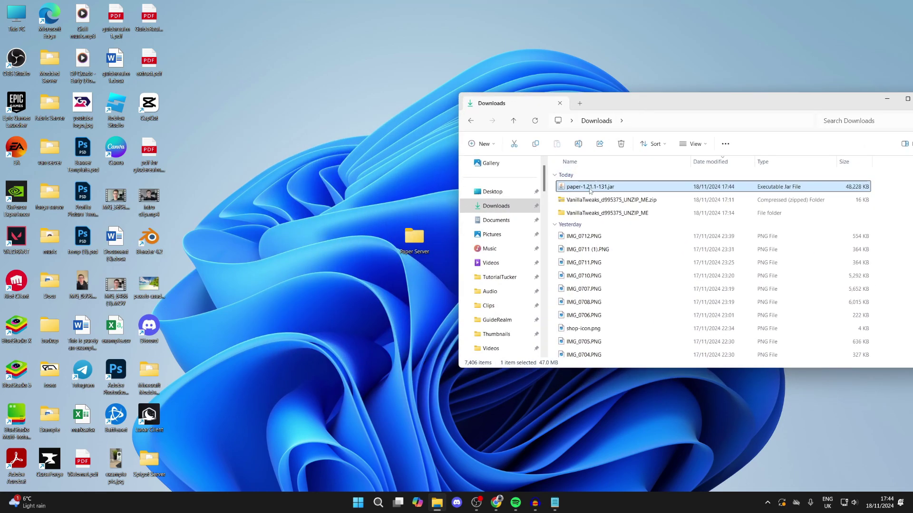
pyautogui.moveTo(591, 188); pyautogui.dragTo(409, 243)
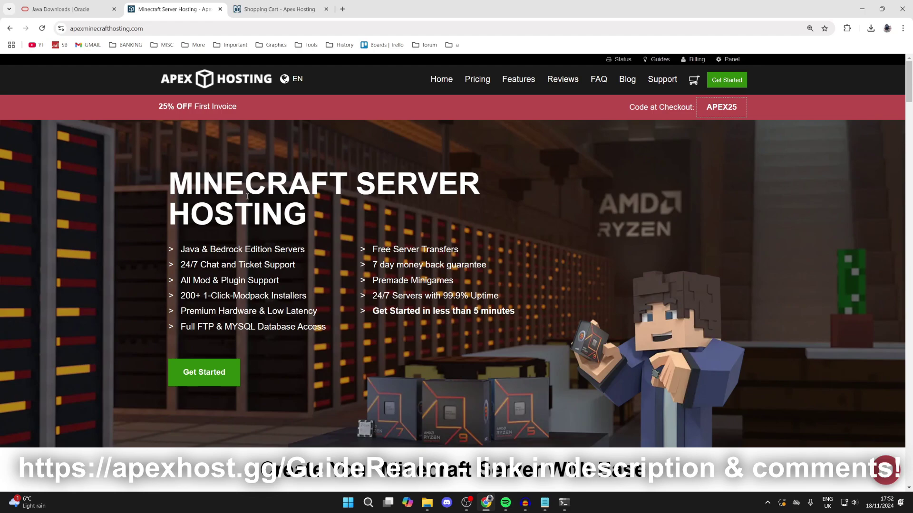
# Browse the Apex Hosting Paper server version list, then close the Downloads window
pyautogui.click(257, 8)
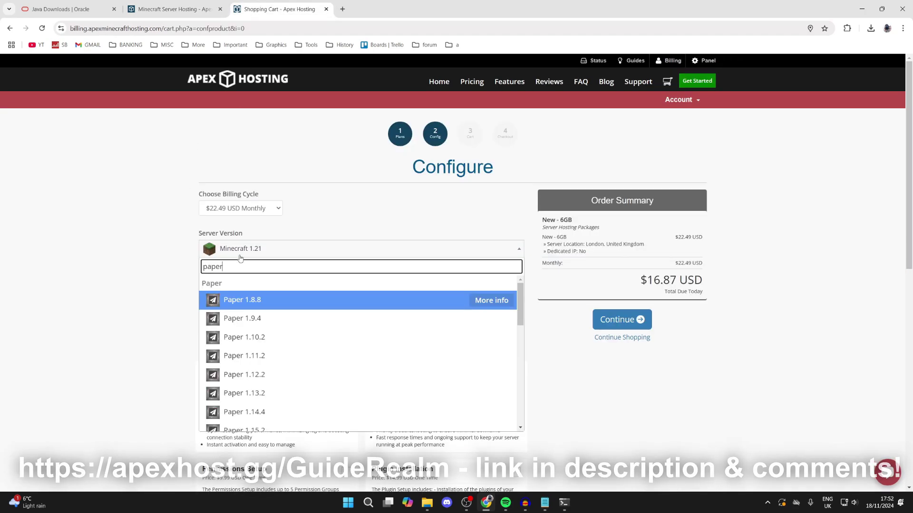
pyautogui.scroll(-8, 280, 366)
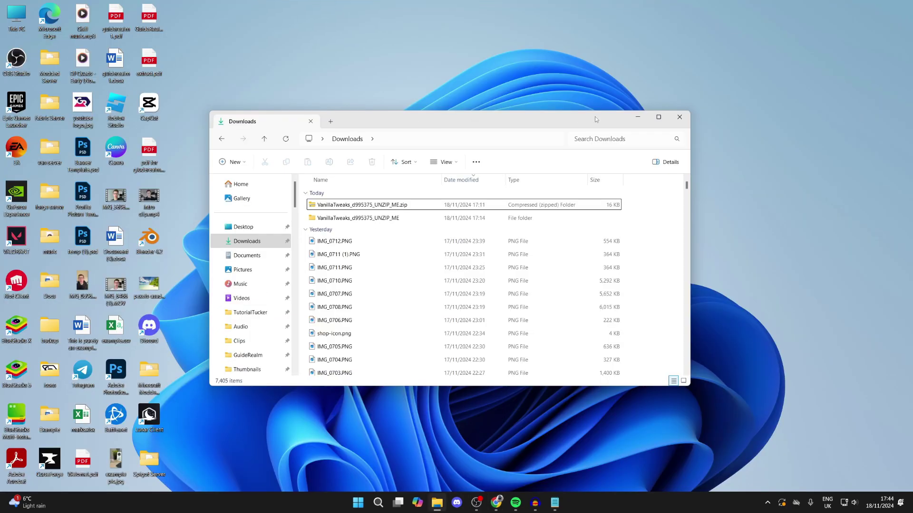
pyautogui.click(680, 117)
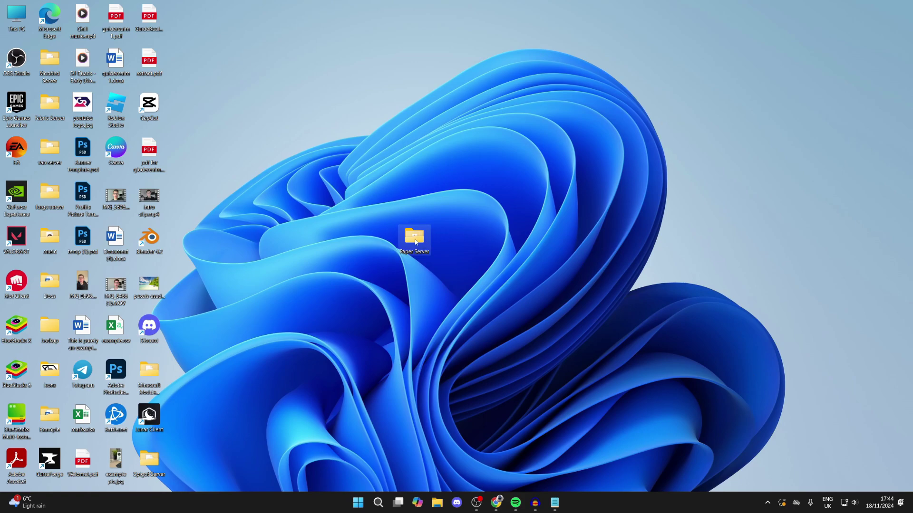
# Create 'New Text Document.txt' beside the paper jar in the Paper Server folder
pyautogui.doubleClick(415, 242)
pyautogui.click(342, 195)
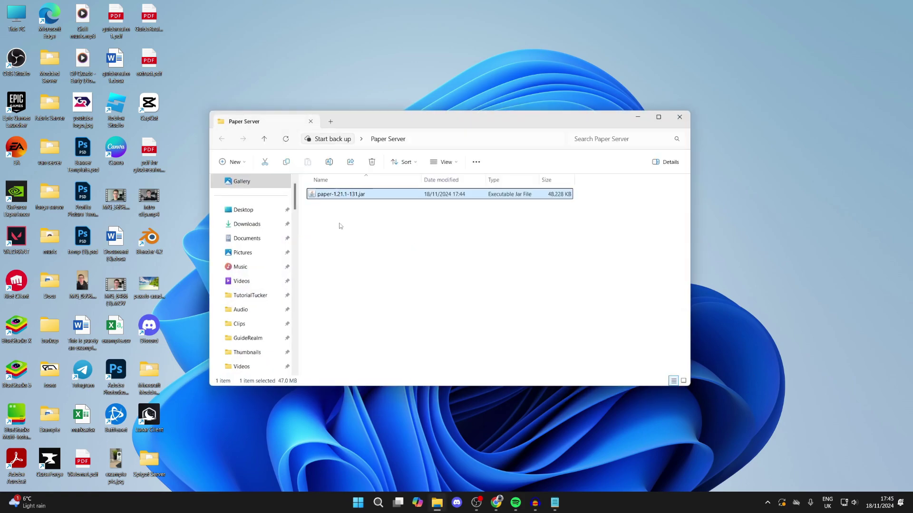
pyautogui.click(346, 213)
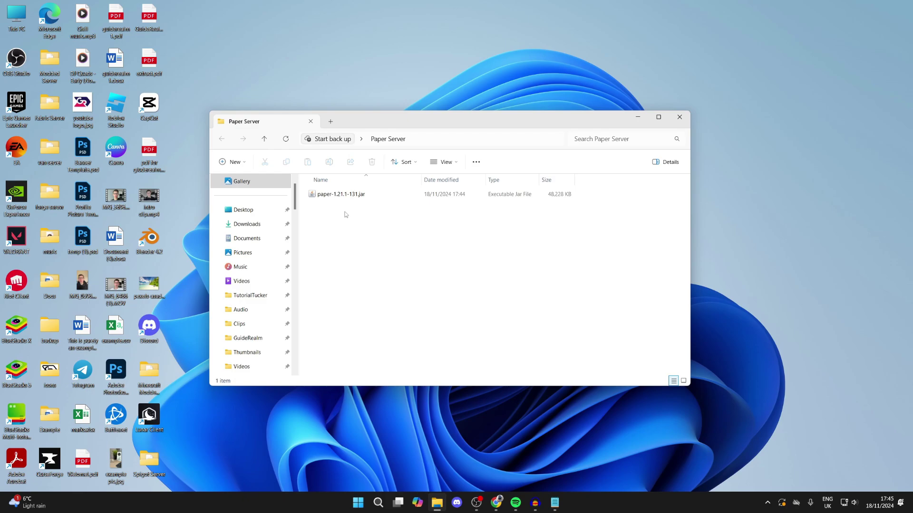
pyautogui.rightClick(346, 214)
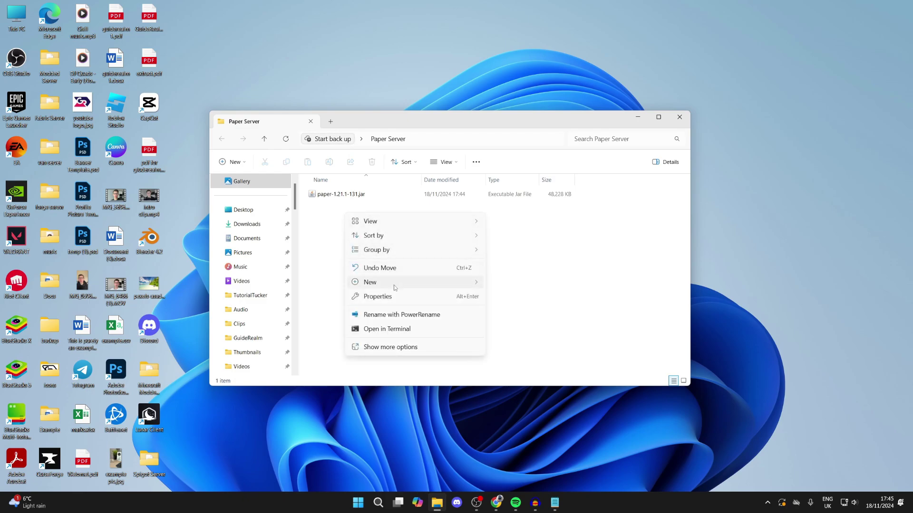
pyautogui.moveTo(394, 284)
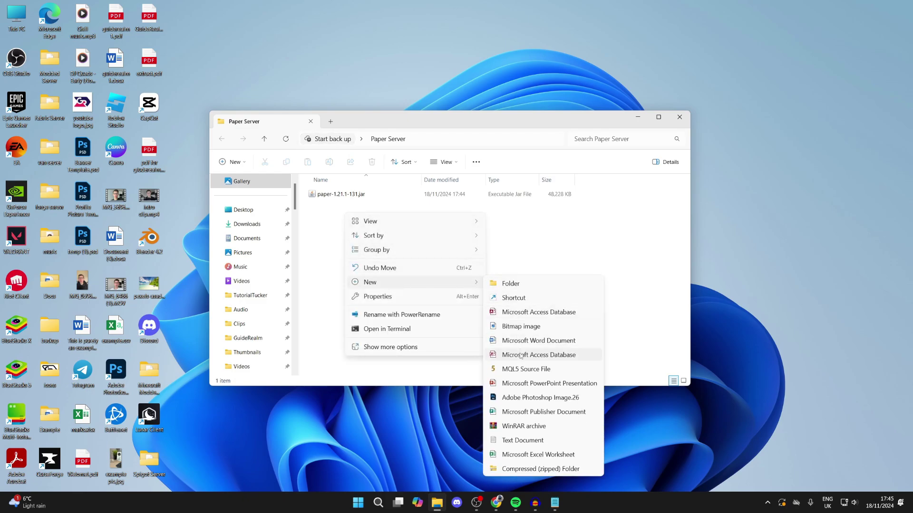
pyautogui.click(523, 441)
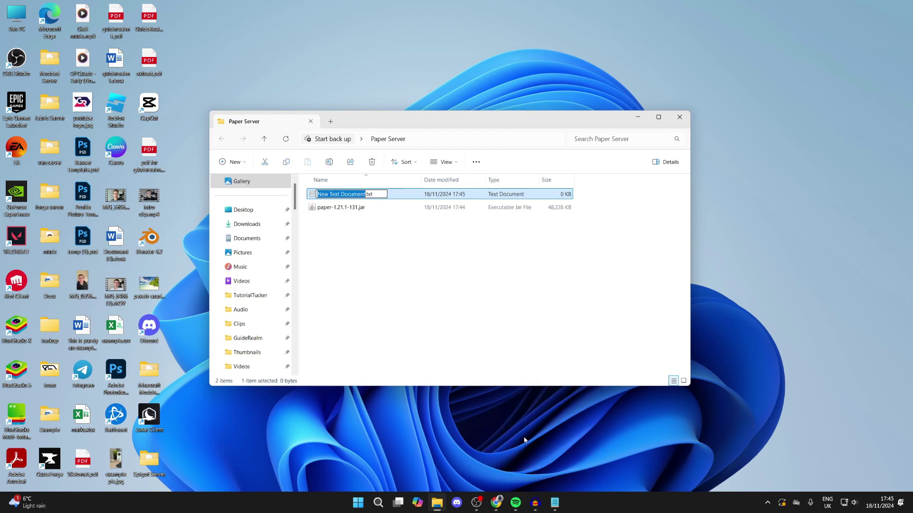
pyautogui.click(401, 259)
# Open the new text document in its own Notepad window beside the 4GB Server note
pyautogui.doubleClick(361, 194)
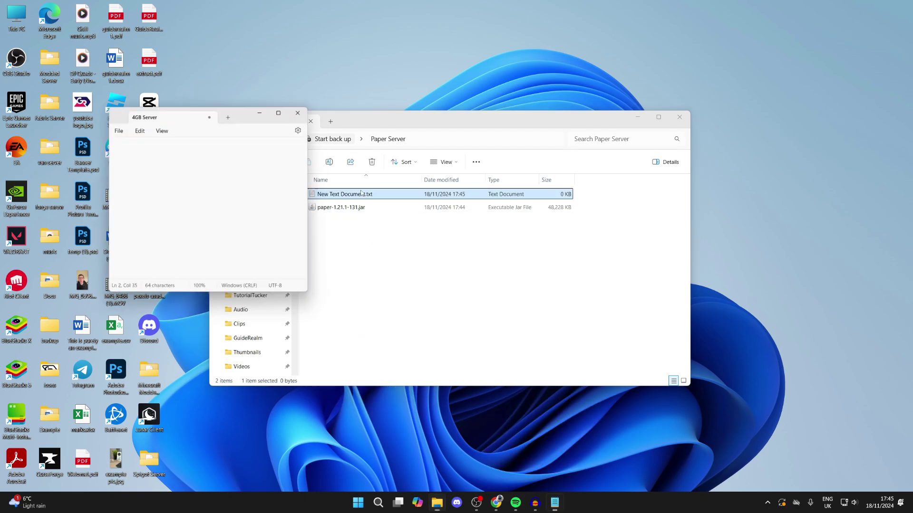
pyautogui.moveTo(224, 81); pyautogui.dragTo(396, 105)
pyautogui.moveTo(333, 106); pyautogui.dragTo(532, 94)
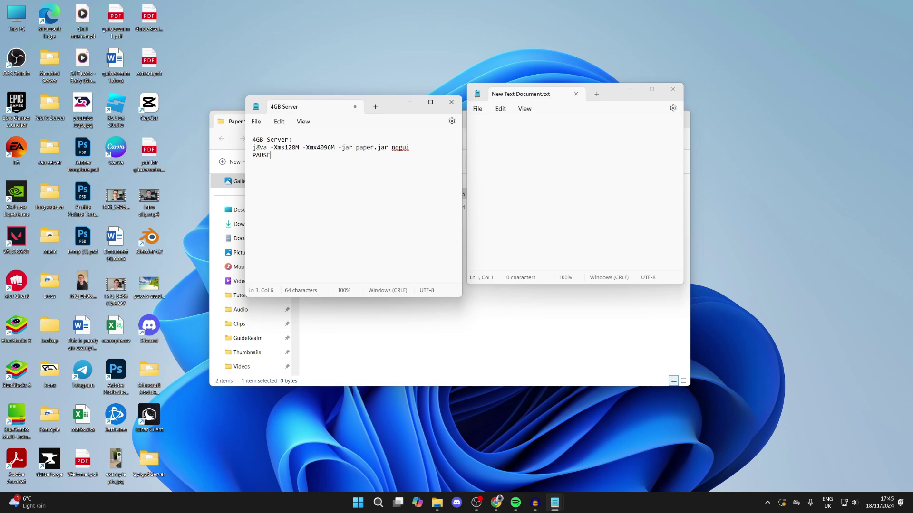
# Paste 'java -Xms128M -Xmx4096M -jar paper.jar nogui' and 'PAUSE' into the new document
pyautogui.moveTo(254, 147); pyautogui.dragTo(273, 156)
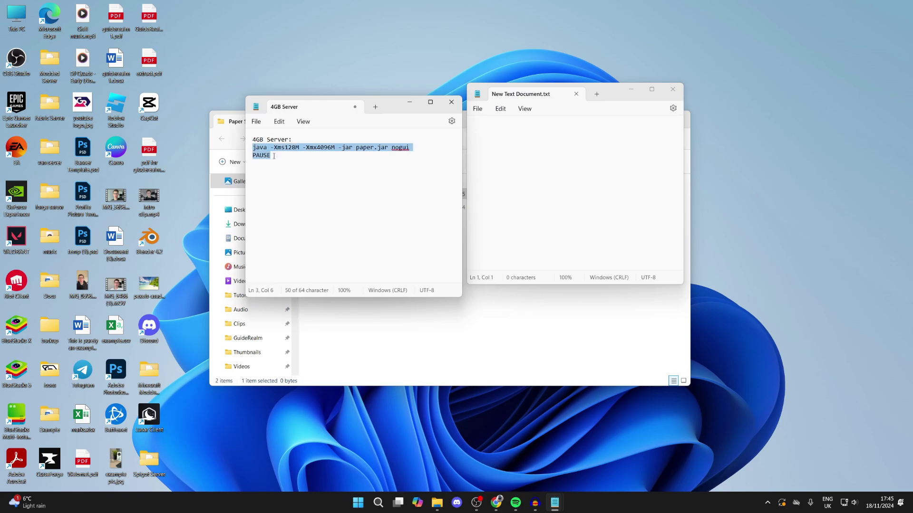
pyautogui.rightClick(271, 155)
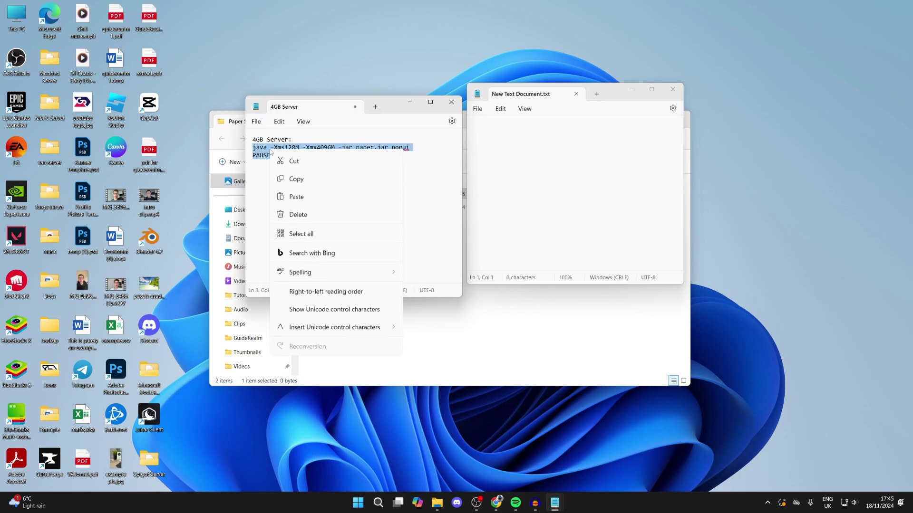
pyautogui.click(296, 195)
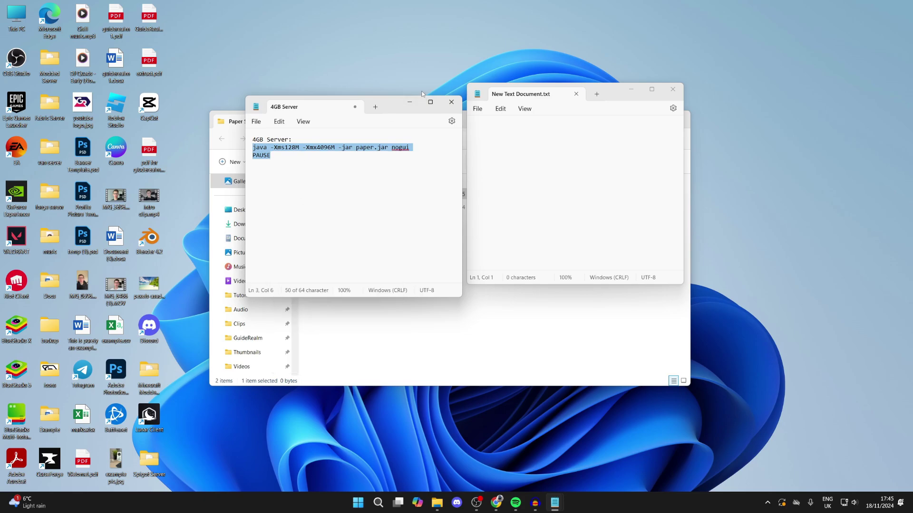
pyautogui.click(409, 102)
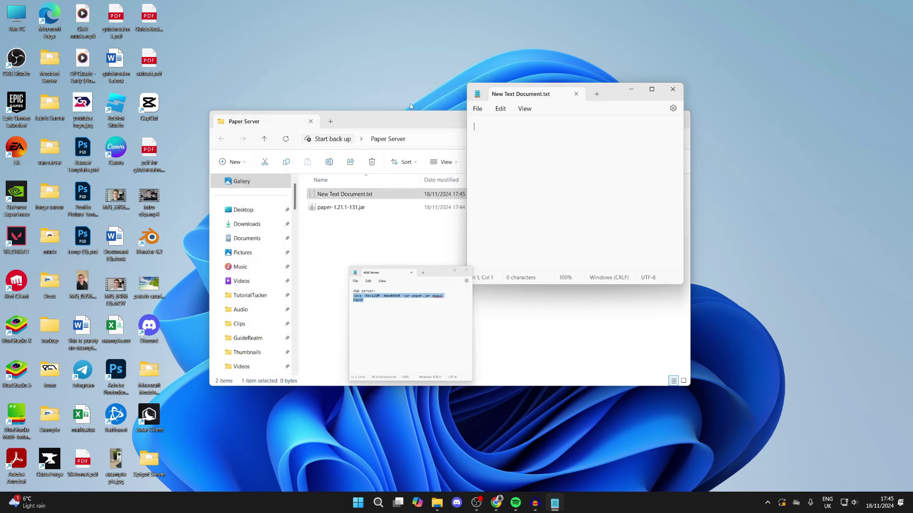
pyautogui.rightClick(493, 120)
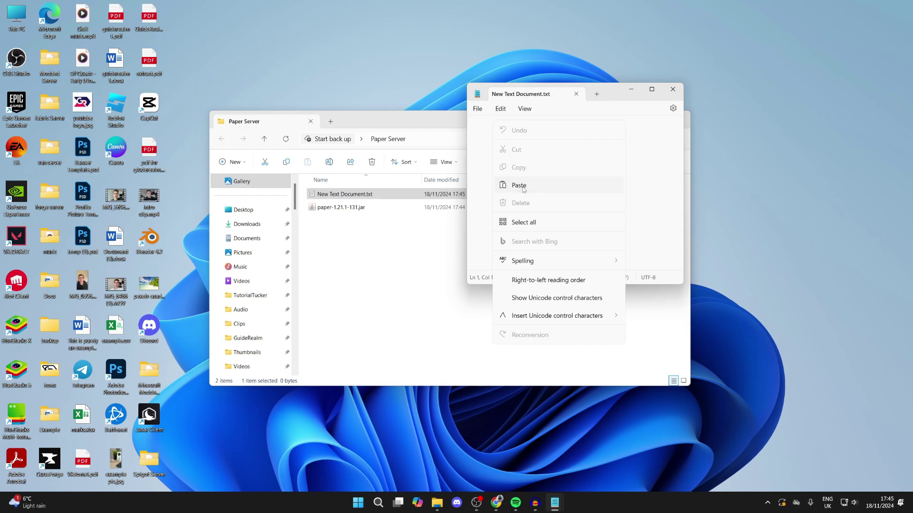
pyautogui.click(548, 187)
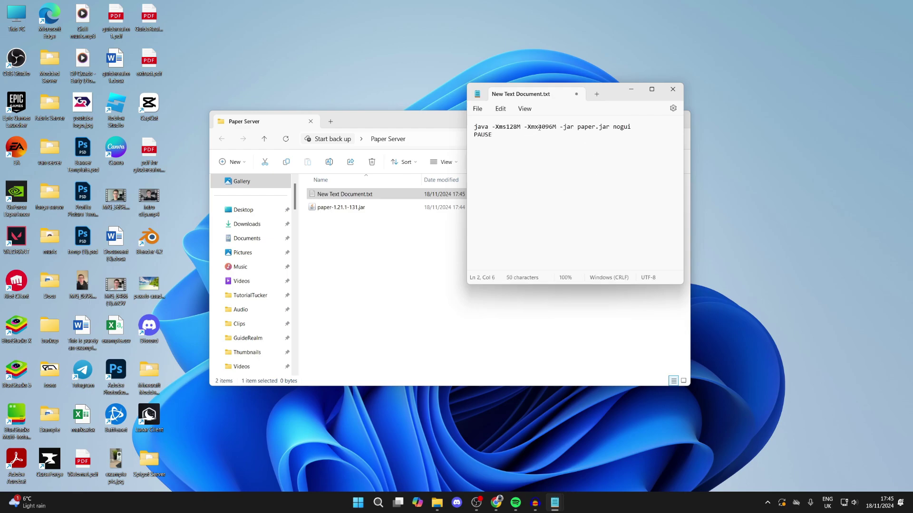
pyautogui.moveTo(539, 127); pyautogui.dragTo(550, 127)
pyautogui.click(551, 136)
# Save the document as run.bat with type All files (*.*), then close Notepad
pyautogui.click(477, 109)
pyautogui.click(505, 185)
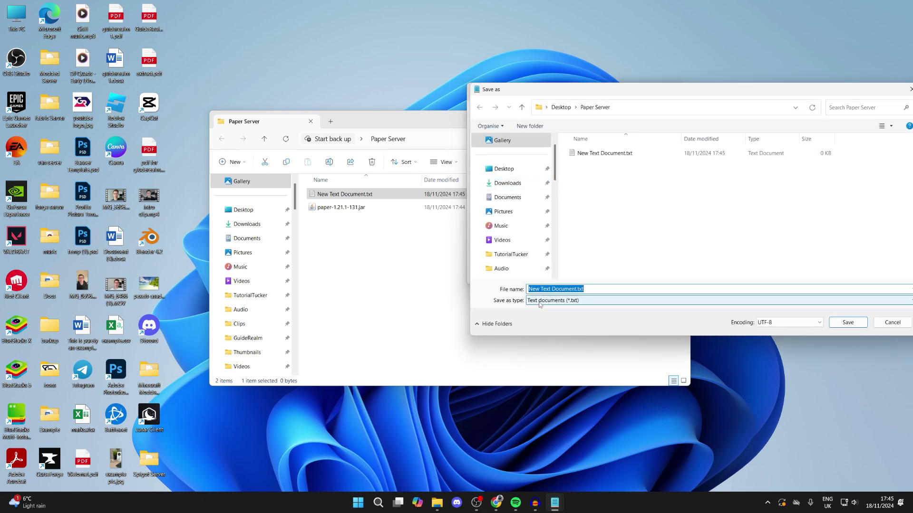
pyautogui.click(540, 301)
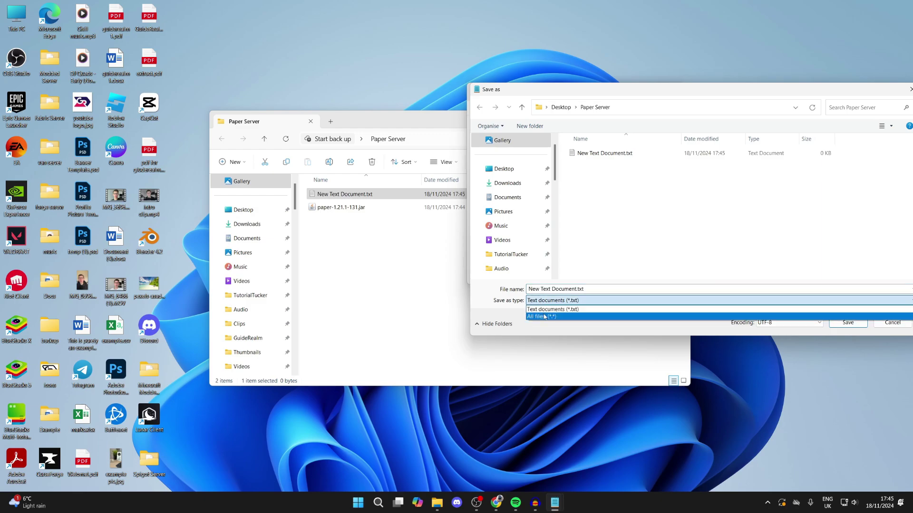
pyautogui.click(544, 316)
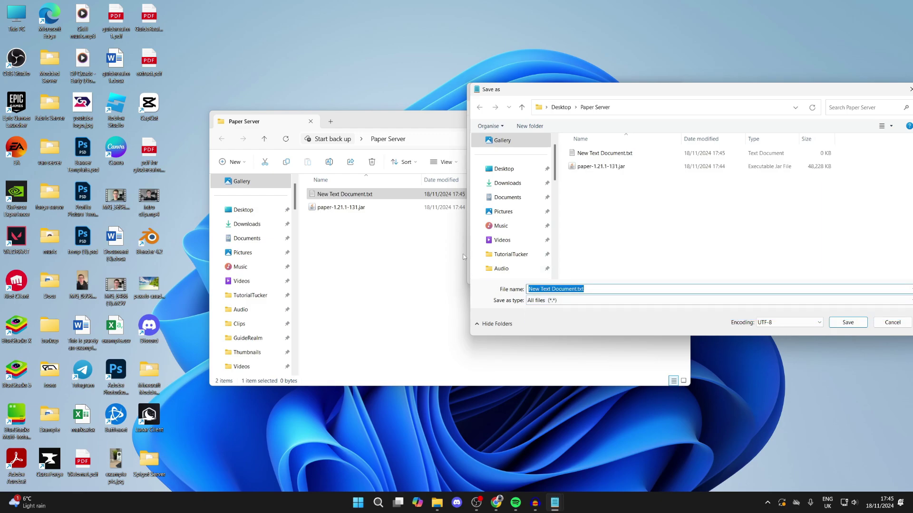
pyautogui.write('run.bat')
pyautogui.click(848, 322)
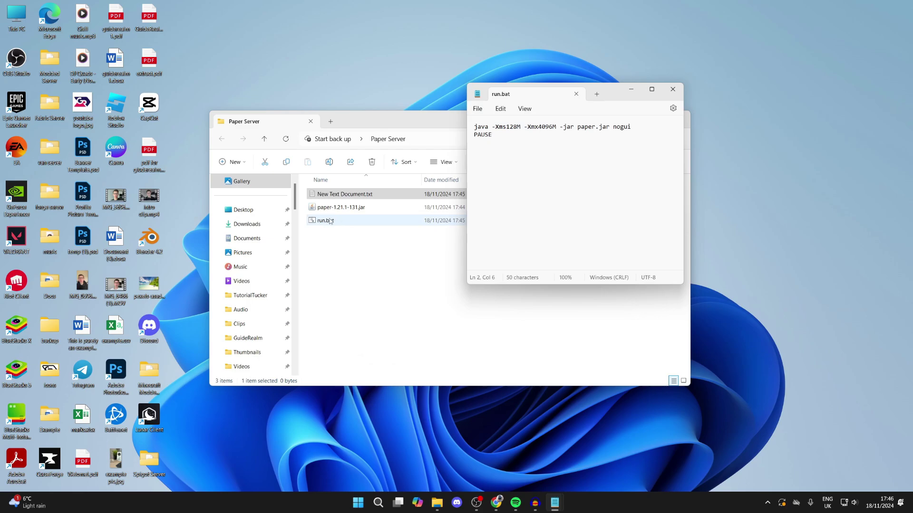
pyautogui.click(671, 93)
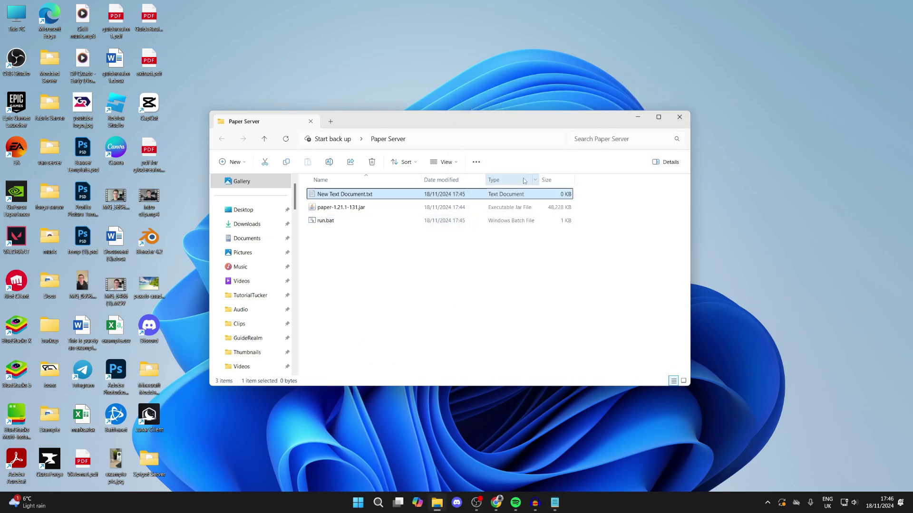
# Rename paper-1.21.1-131.jar to paper.jar
pyautogui.click(336, 209)
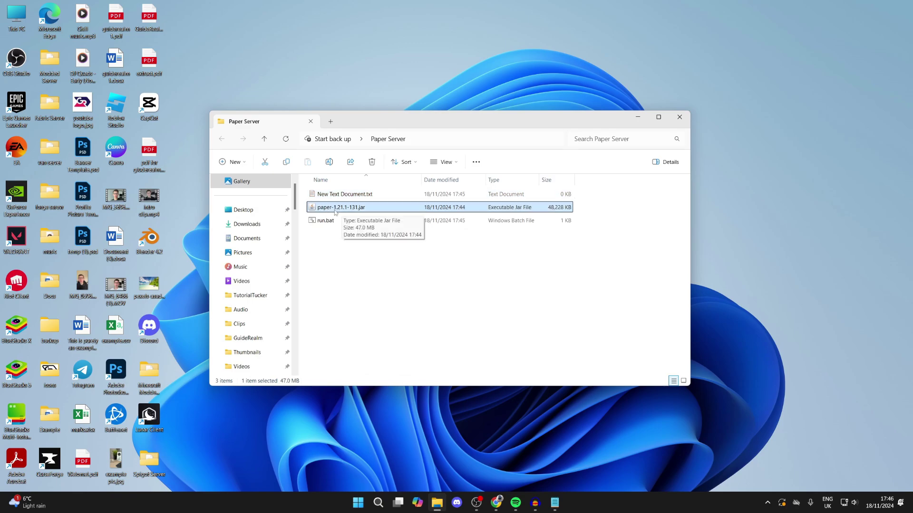
pyautogui.press('Up')
pyautogui.press('Down')
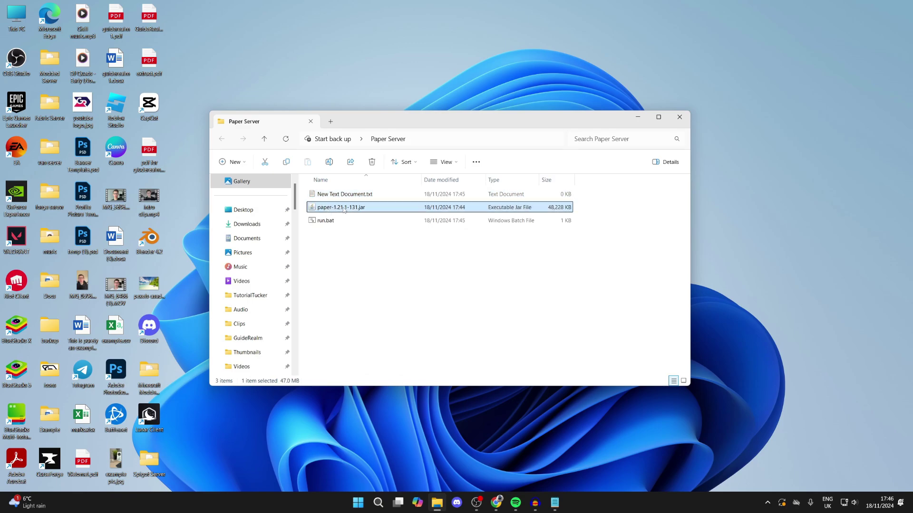
pyautogui.press('F2')
pyautogui.click(343, 207)
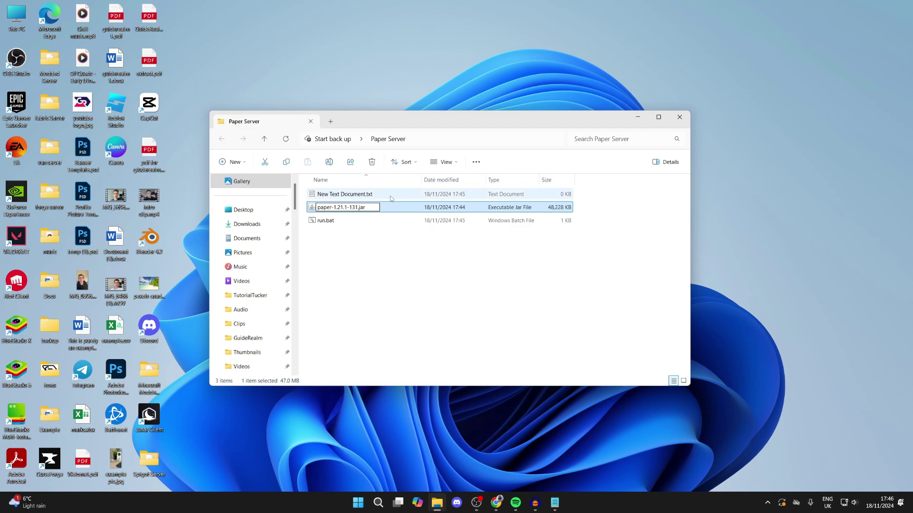
pyautogui.press('BackSpace')
pyautogui.press('BackSpace')
pyautogui.press('BackSpace')
pyautogui.press('BackSpace')
pyautogui.press('BackSpace')
pyautogui.press('BackSpace')
pyautogui.press('BackSpace')
pyautogui.press('BackSpace')
pyautogui.press('BackSpace')
pyautogui.press('BackSpace')
pyautogui.press('BackSpace')
pyautogui.press('Return')
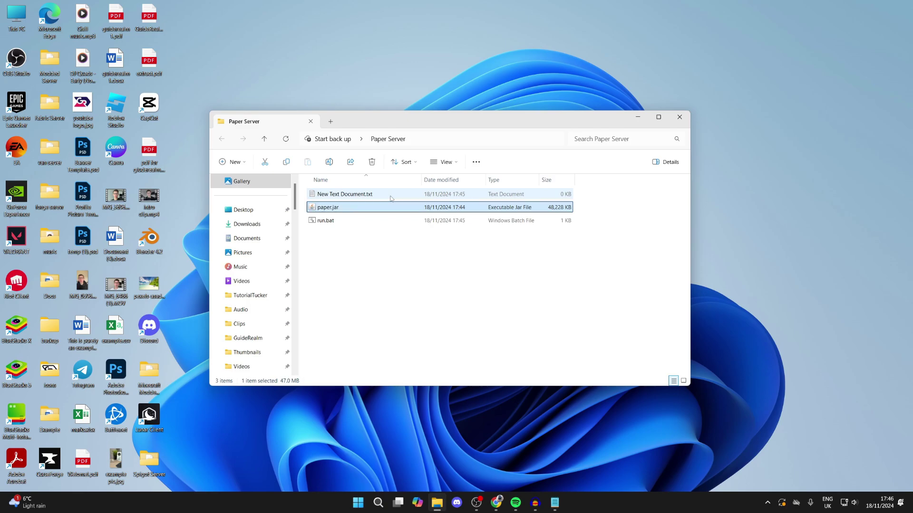
pyautogui.click(353, 241)
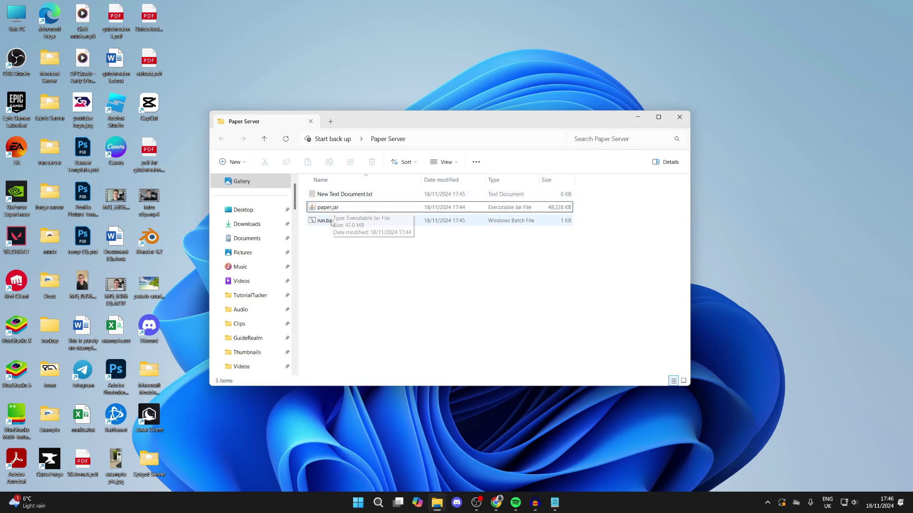
# Run run.bat once to generate eula.txt, close the console, and return to Chrome
pyautogui.click(327, 222)
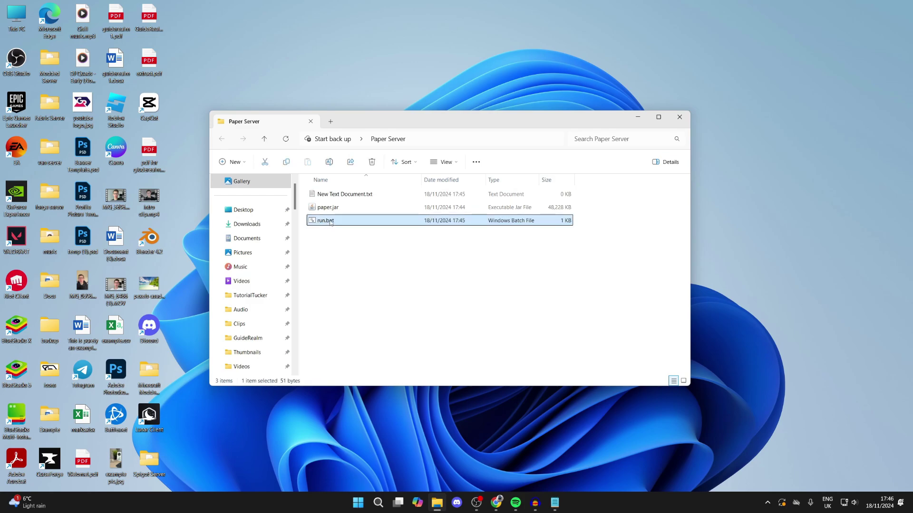
pyautogui.doubleClick(331, 221)
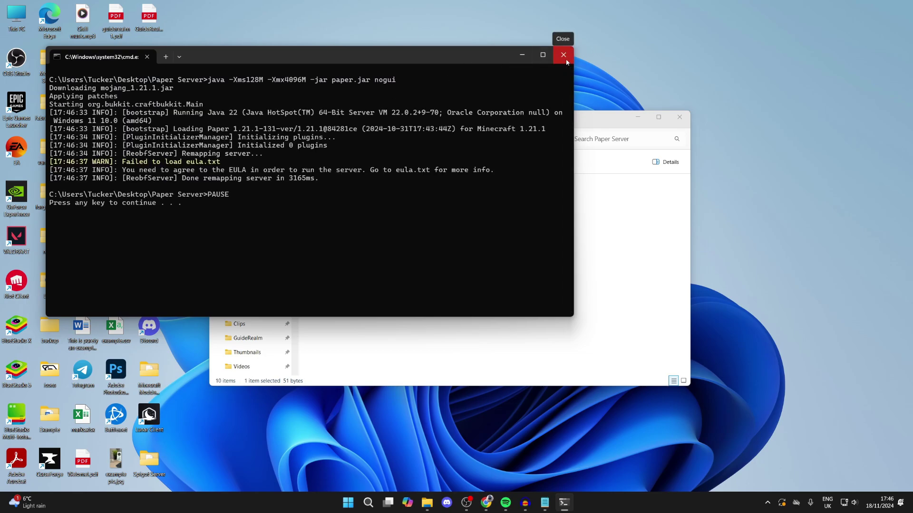
pyautogui.click(564, 55)
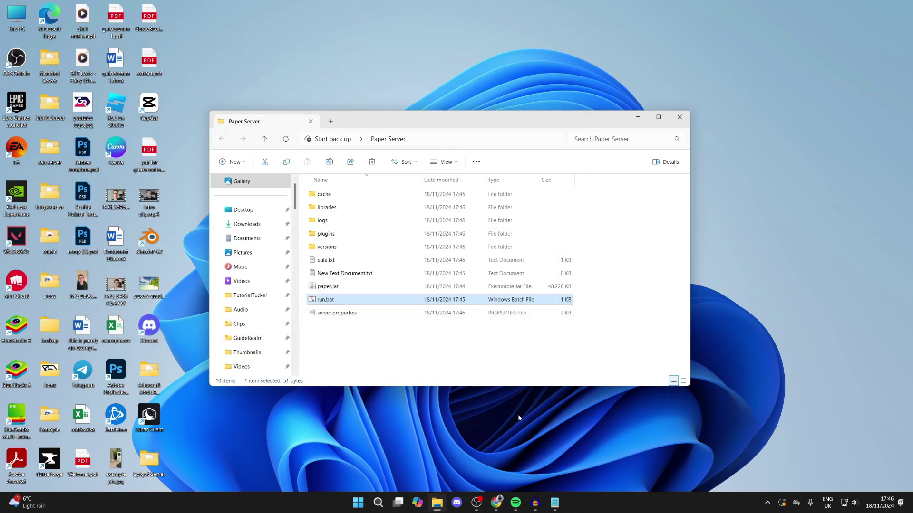
pyautogui.click(496, 502)
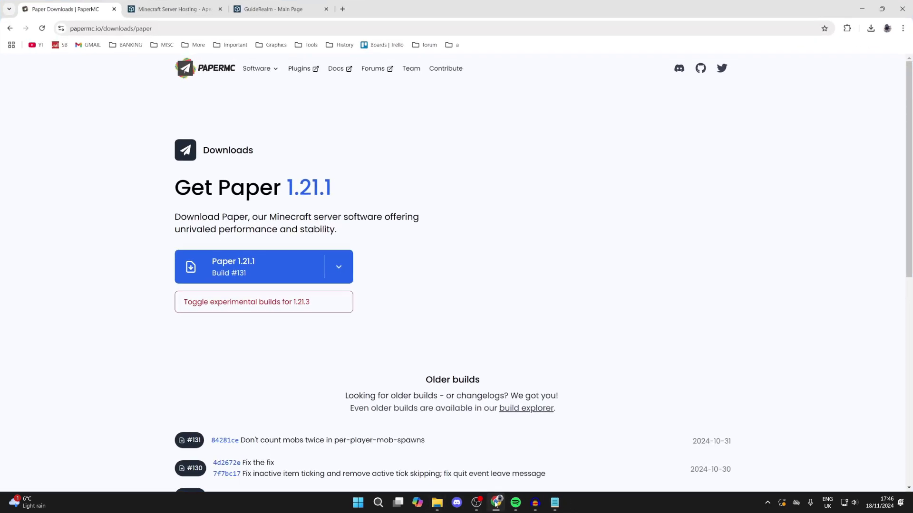
# Go to java.com, view the Java for Windows download page, then return home
pyautogui.click(301, 28)
pyautogui.write('java.com')
pyautogui.press('Return')
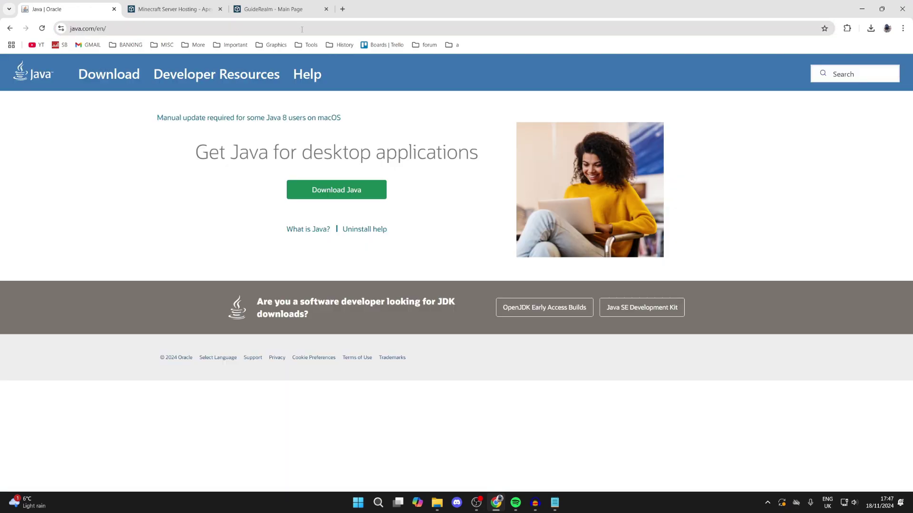
pyautogui.click(338, 192)
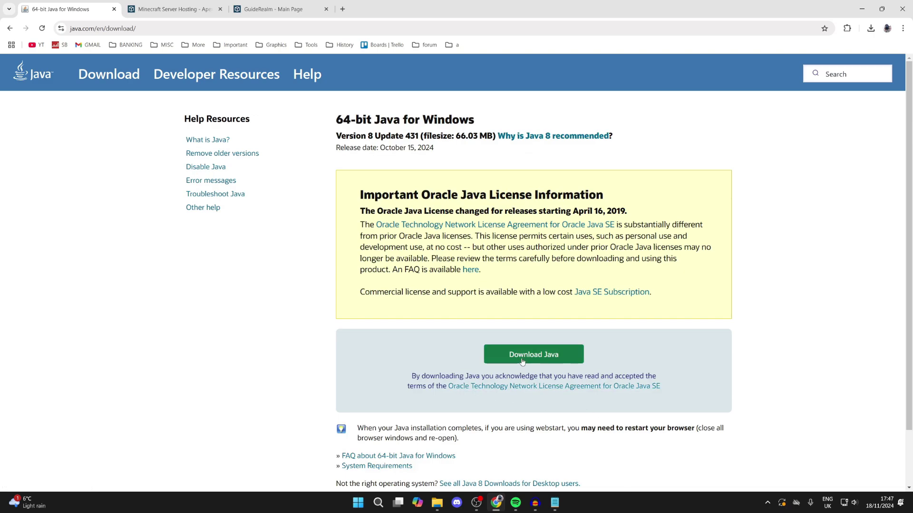
pyautogui.hotkey('alt', 'Left')
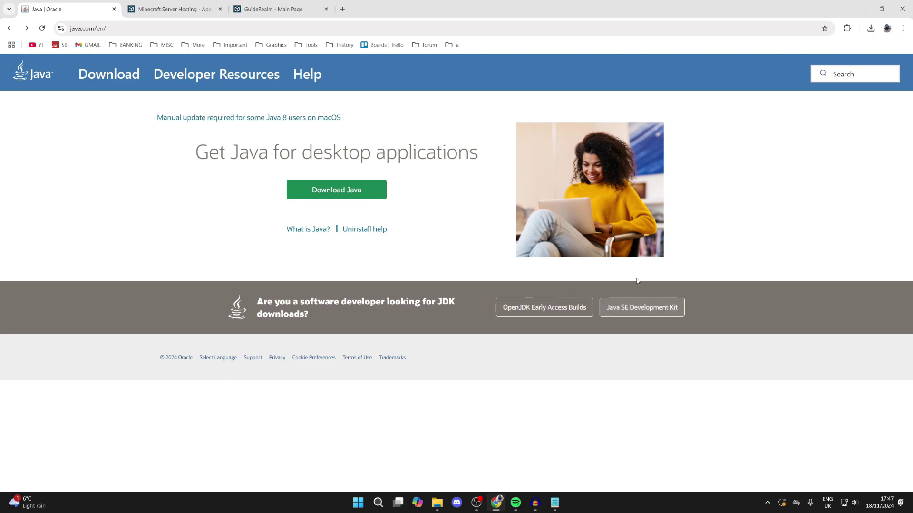
# Show Oracle's JDK 21 Windows download list, then minimise Chrome to reveal the Paper Server folder
pyautogui.click(650, 308)
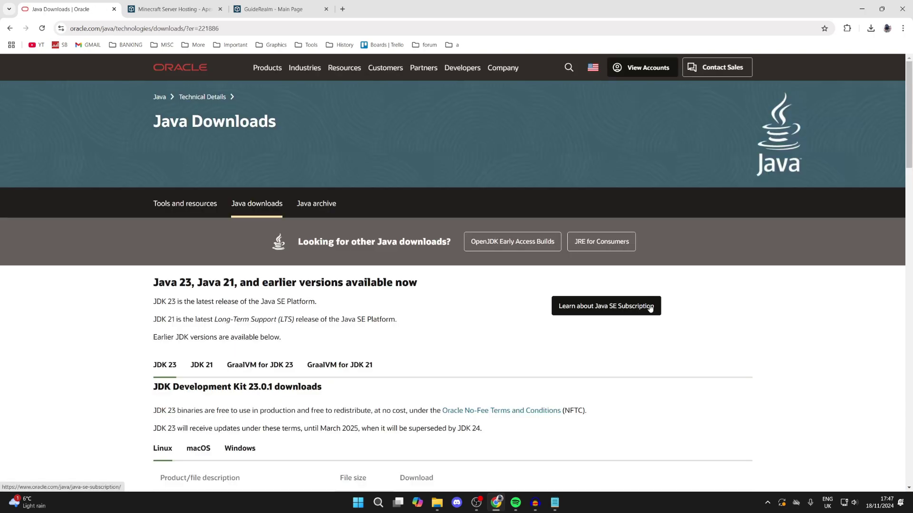
pyautogui.scroll(-2, 504, 246)
pyautogui.scroll(-2, 504, 246)
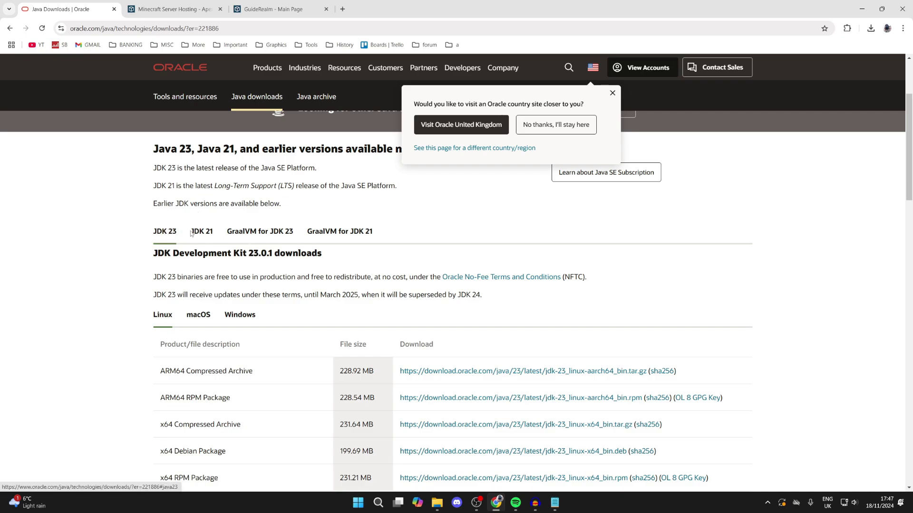
pyautogui.click(205, 233)
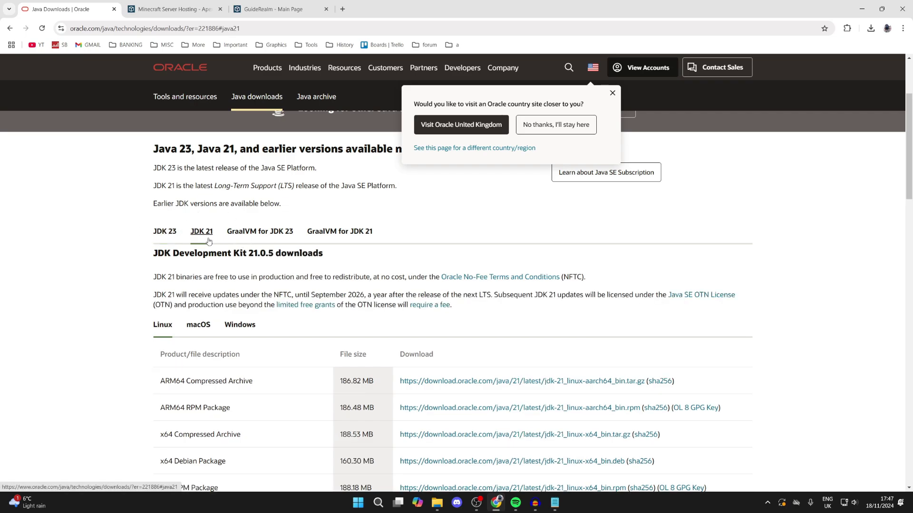
pyautogui.click(239, 327)
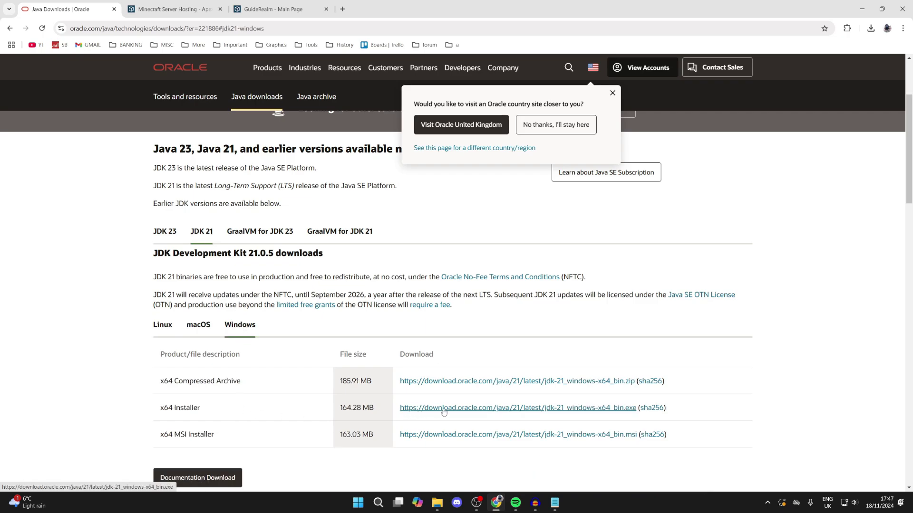
pyautogui.click(861, 8)
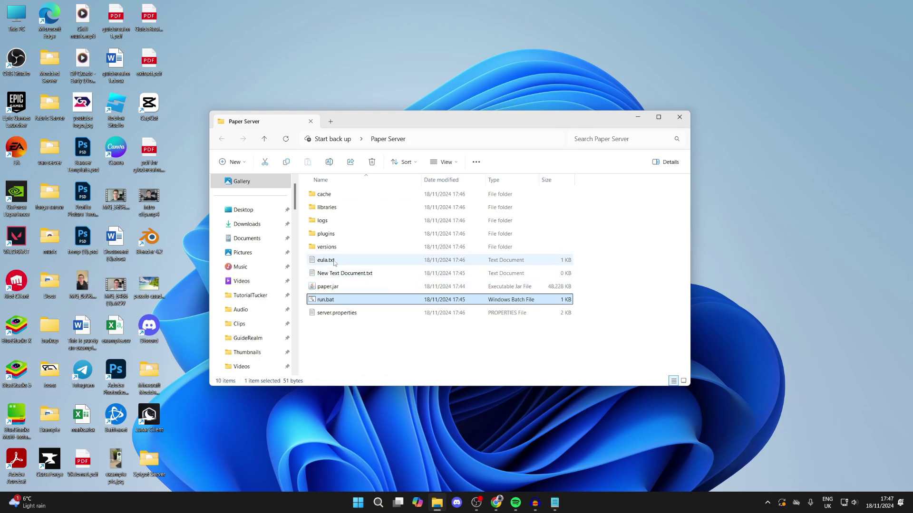
# Open eula.txt in Notepad and change eula=false to eula=true
pyautogui.doubleClick(326, 261)
pyautogui.click(304, 183)
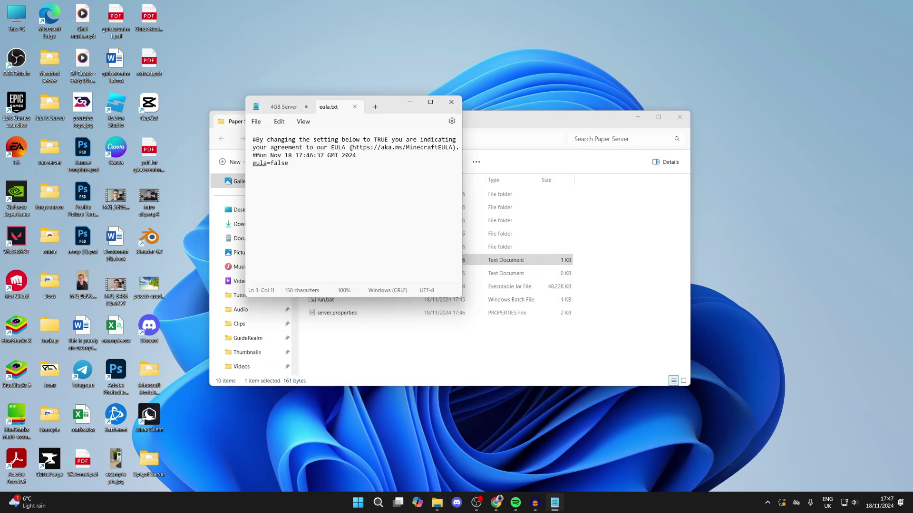
pyautogui.press('BackSpace')
pyautogui.press('BackSpace')
pyautogui.press('BackSpace')
pyautogui.press('BackSpace')
pyautogui.press('BackSpace')
pyautogui.write('true')
# Save eula.txt and launch run.bat from the Paper Server folder
pyautogui.click(255, 121)
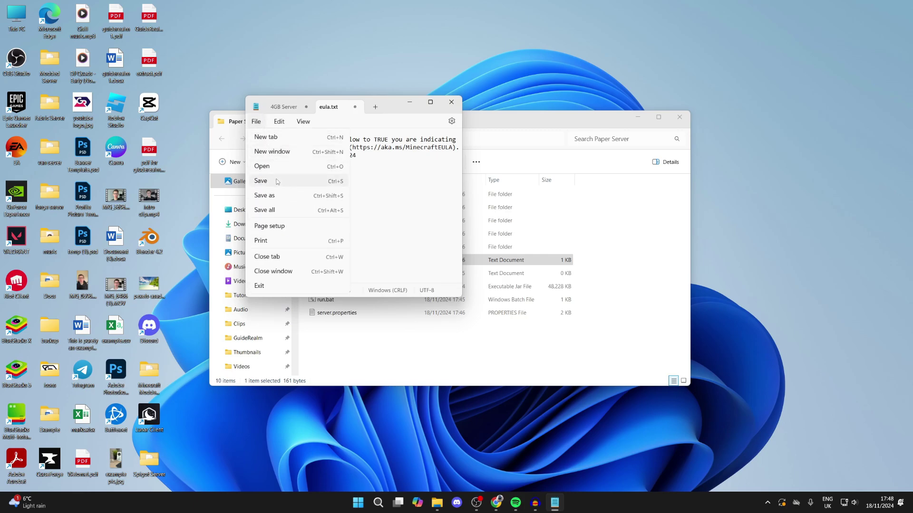
pyautogui.click(267, 179)
pyautogui.click(508, 120)
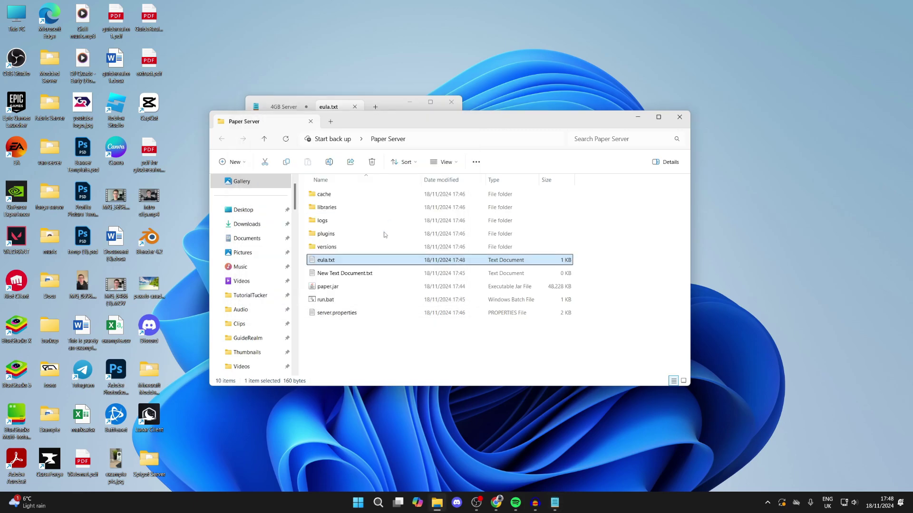
pyautogui.doubleClick(359, 300)
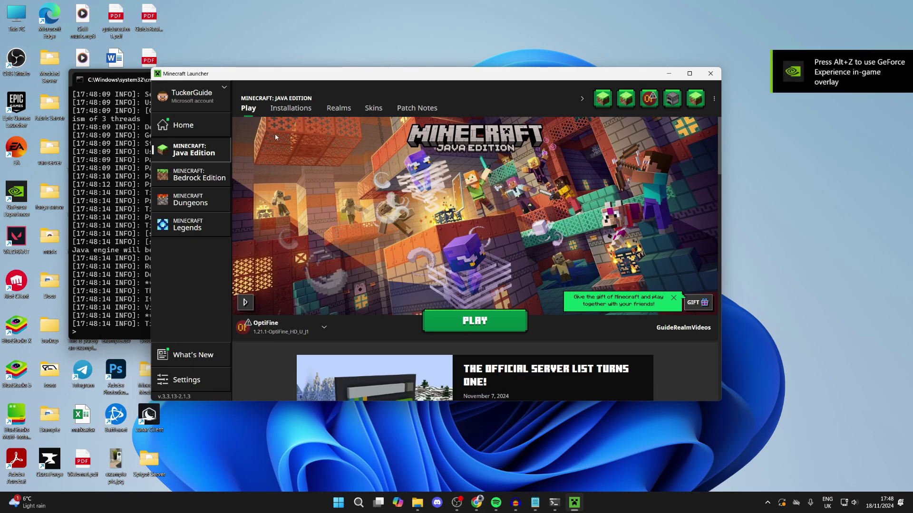
# Show the Installations list with the 1.21, 1.19.1, 1.20.1 and Forge versions
pyautogui.click(287, 111)
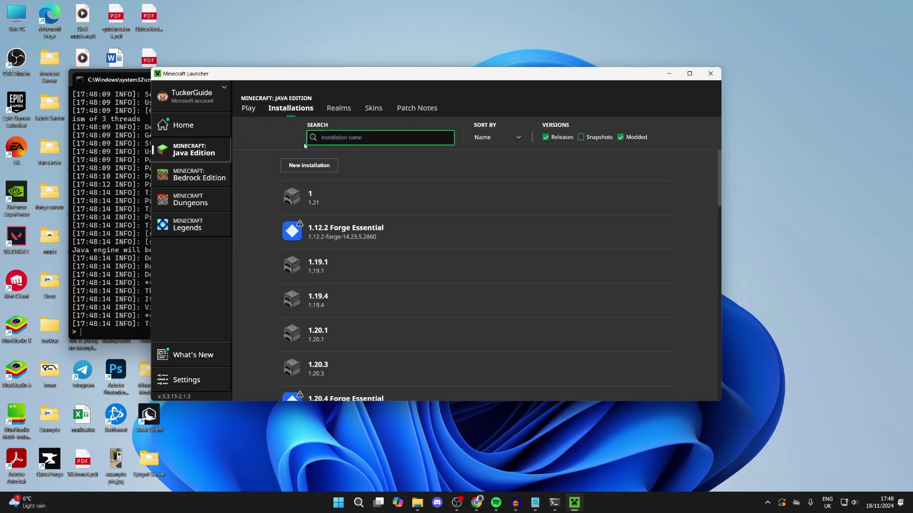
# Create a new installation named 'server' using release 1.21.1 and play it
pyautogui.click(306, 172)
pyautogui.click(370, 175)
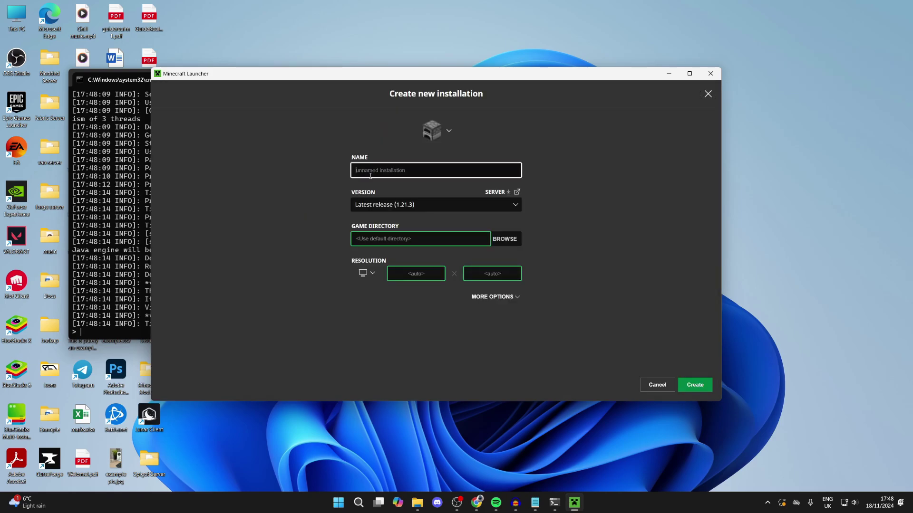
pyautogui.write('server')
pyautogui.click(515, 207)
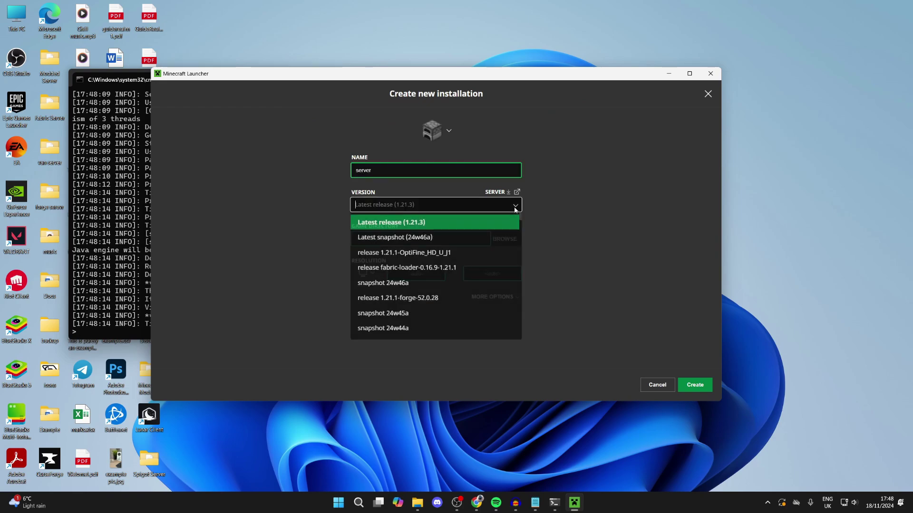
pyautogui.write('1.21.1')
pyautogui.scroll(-3, 420, 291)
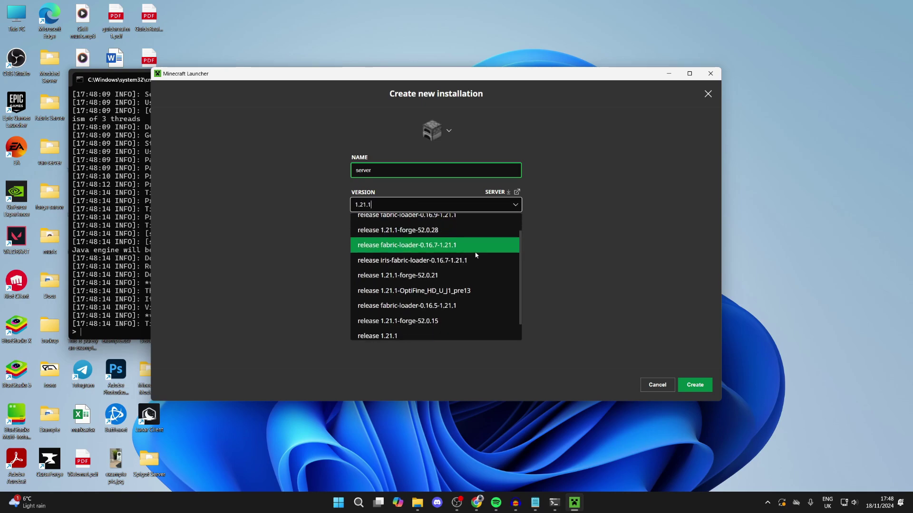
pyautogui.click(386, 315)
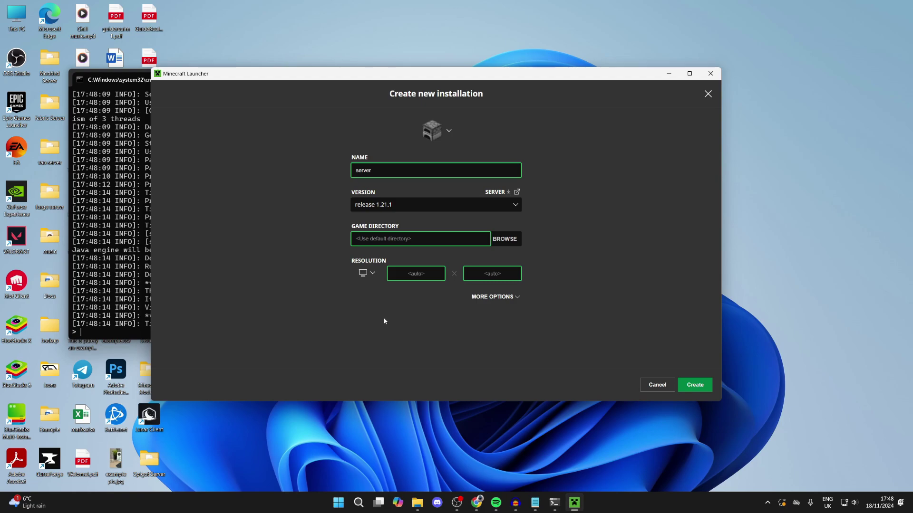
pyautogui.click(695, 384)
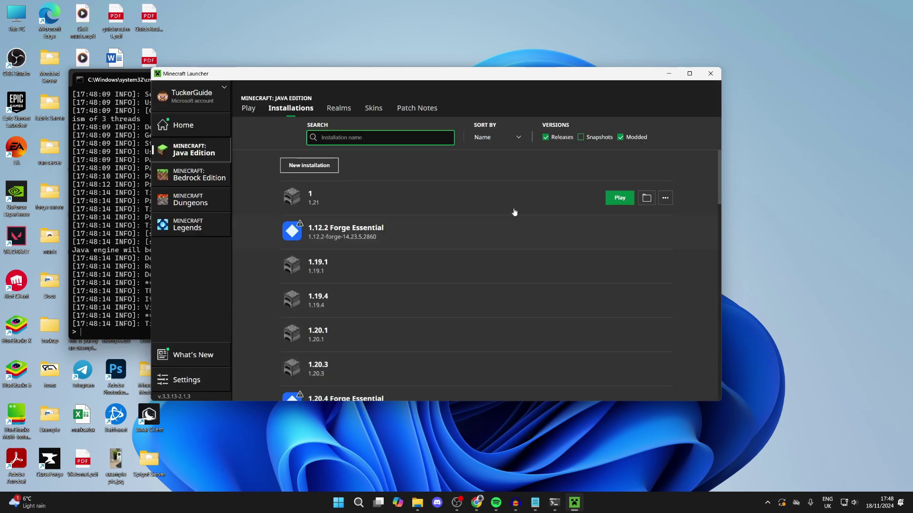
pyautogui.scroll(-15, 394, 288)
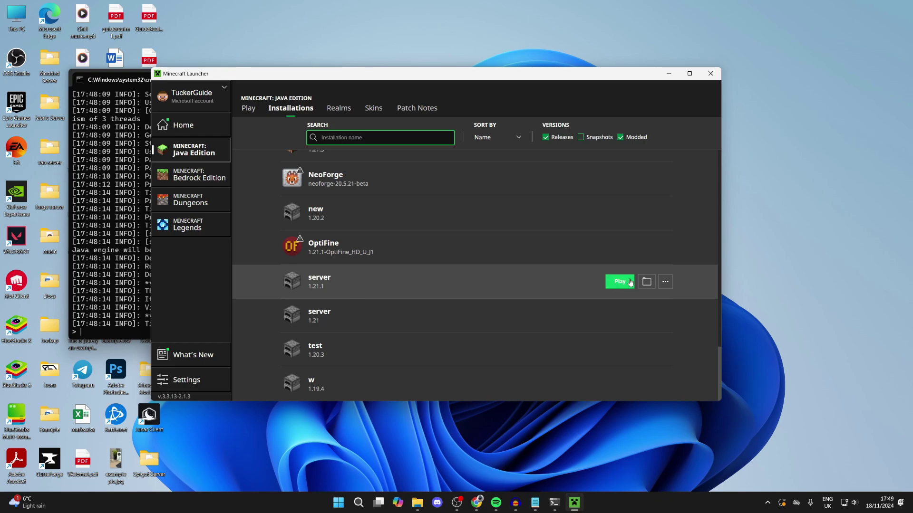
pyautogui.click(628, 283)
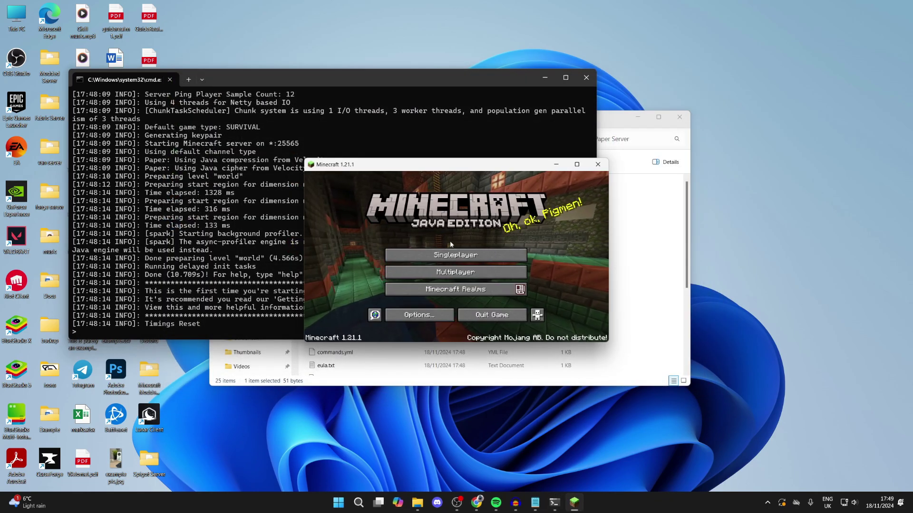
# Join the server at localhost through Multiplayer's Direct Connection
pyautogui.click(456, 274)
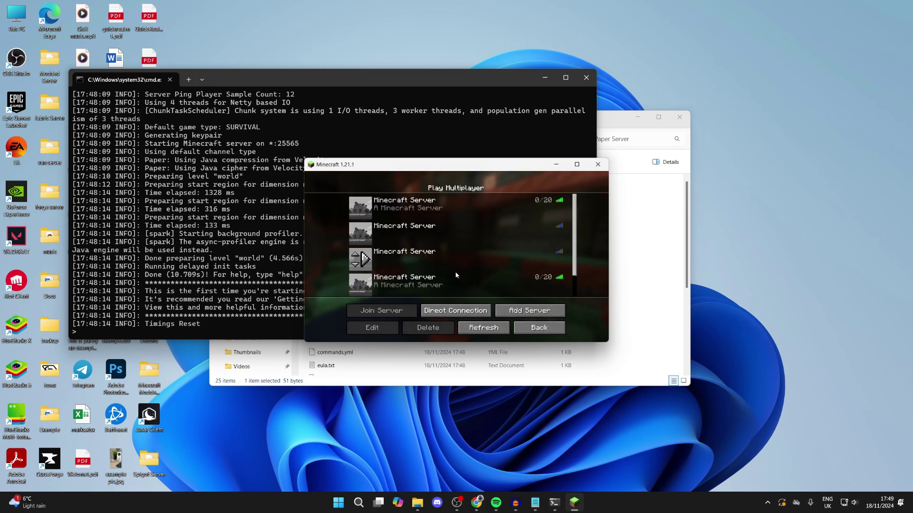
pyautogui.click(455, 311)
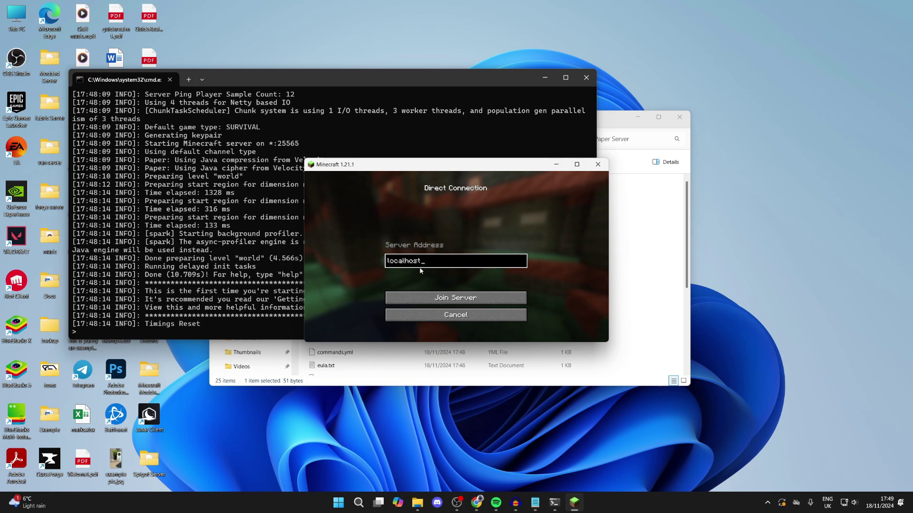
pyautogui.click(454, 297)
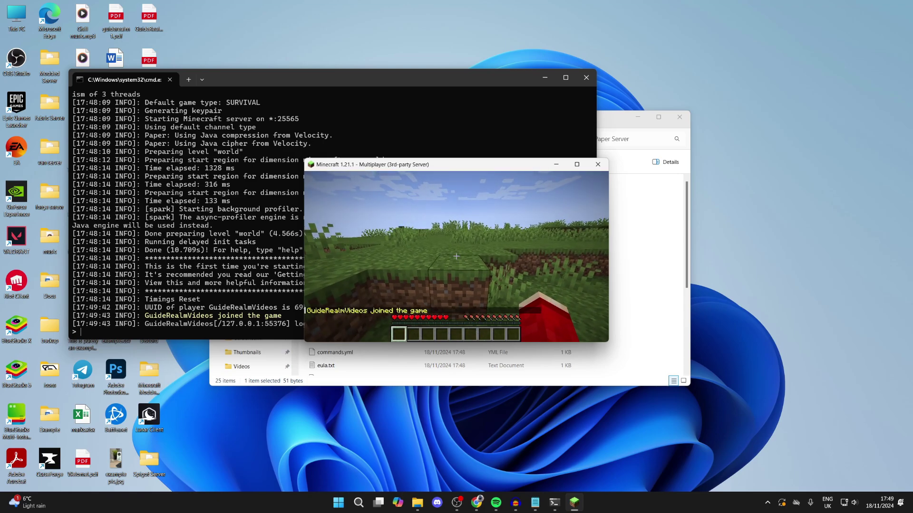
# Close chat and walk forward through the grass toward the trees, hill and snow
pyautogui.press('Escape')
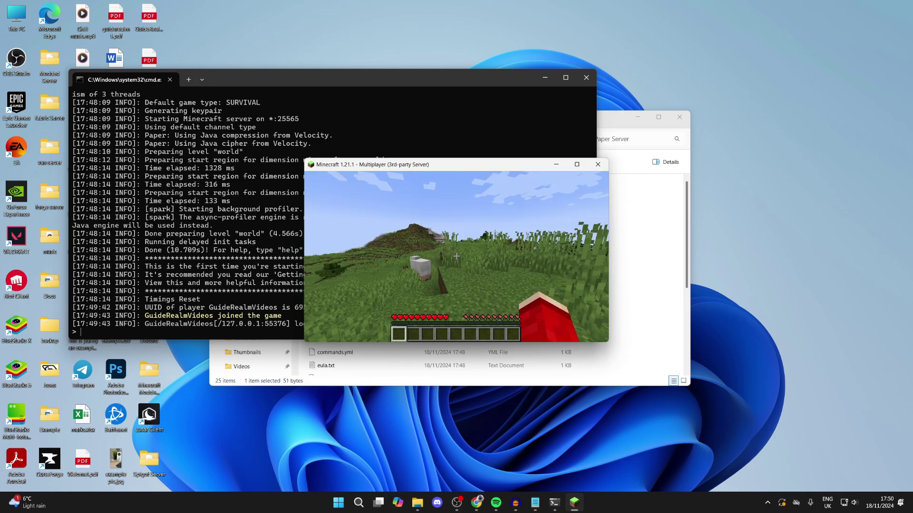
pyautogui.press('w')
pyautogui.press('w')
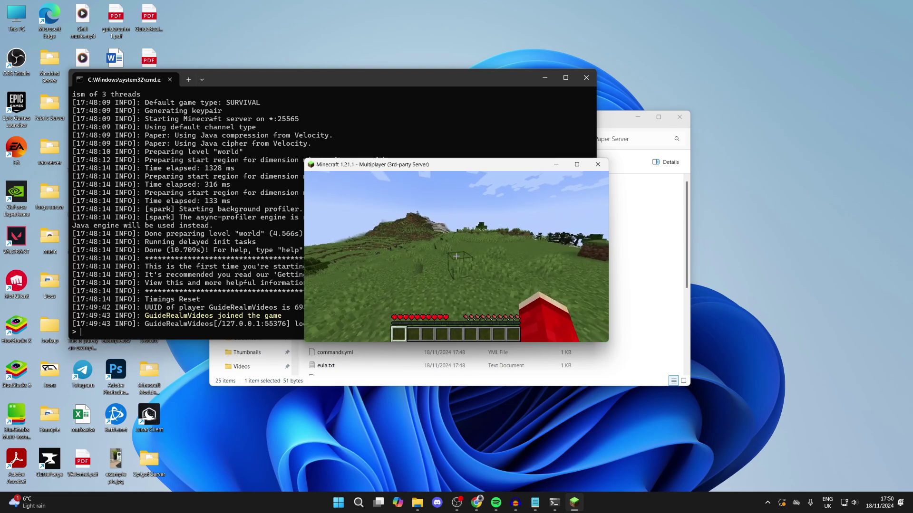
pyautogui.press('w')
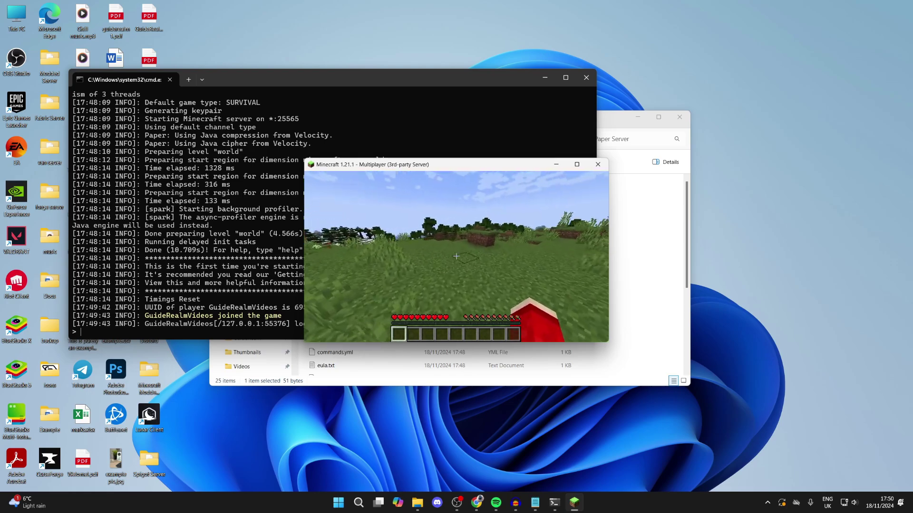
pyautogui.press('w')
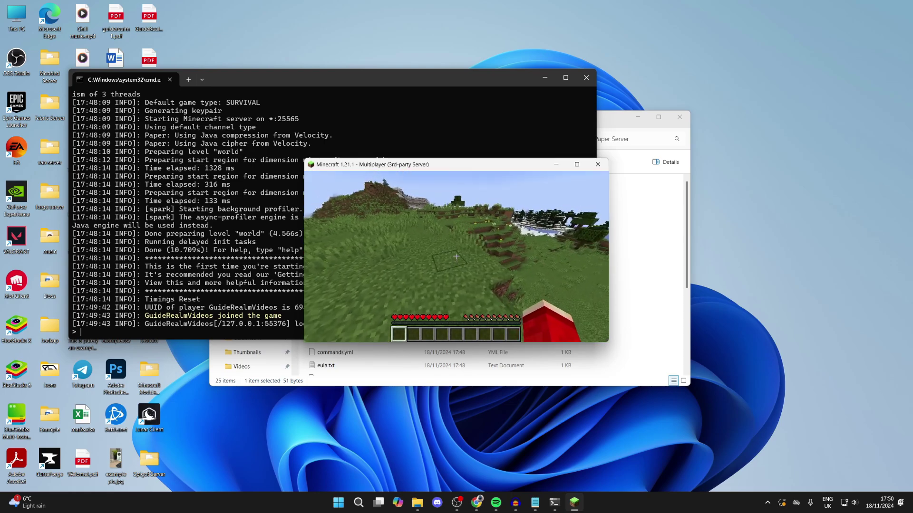
pyautogui.press('w')
pyautogui.press('w')
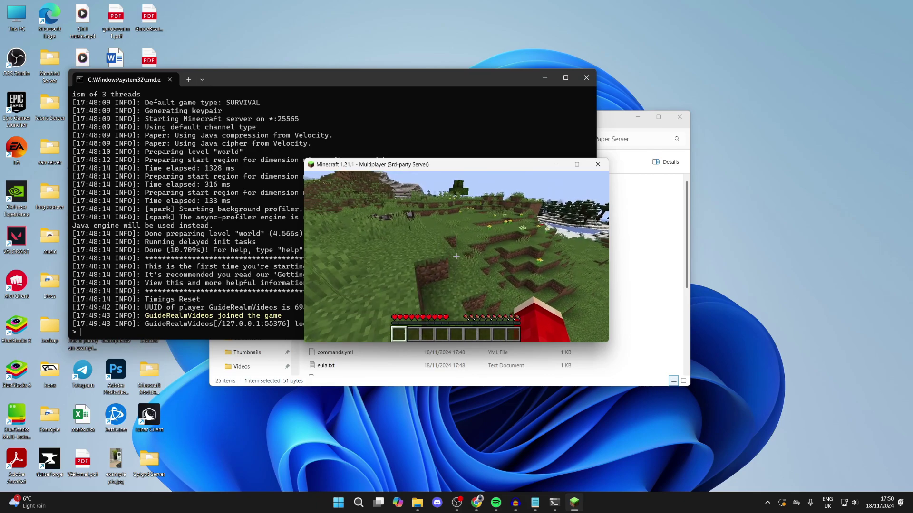